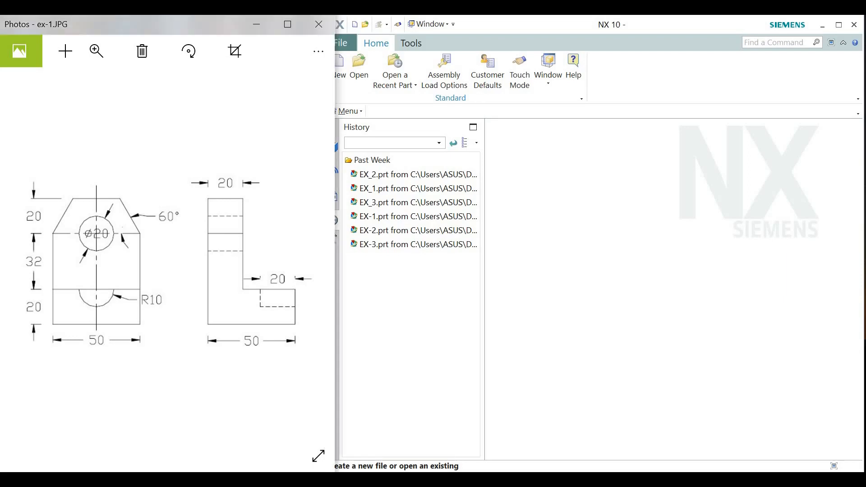
Step: Switch to NX and start a new part file, with its folder set to E:\MY VIDEOS\BEGINER\
key(alt+Tab)
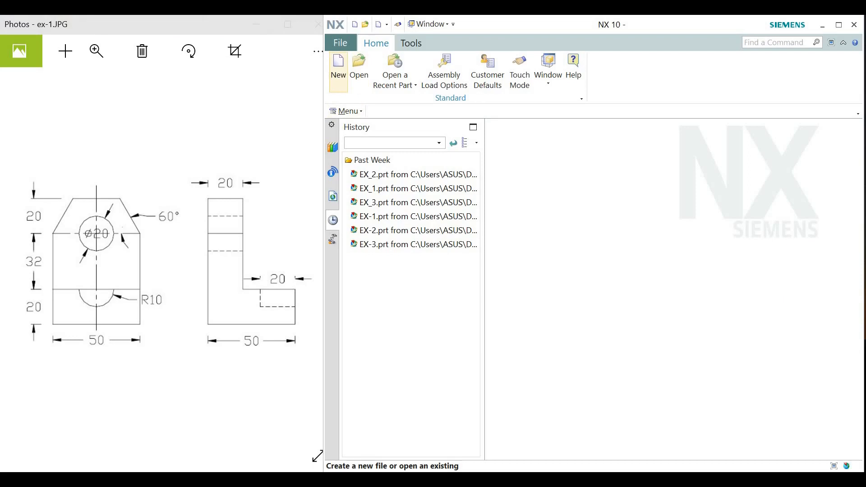
click(338, 68)
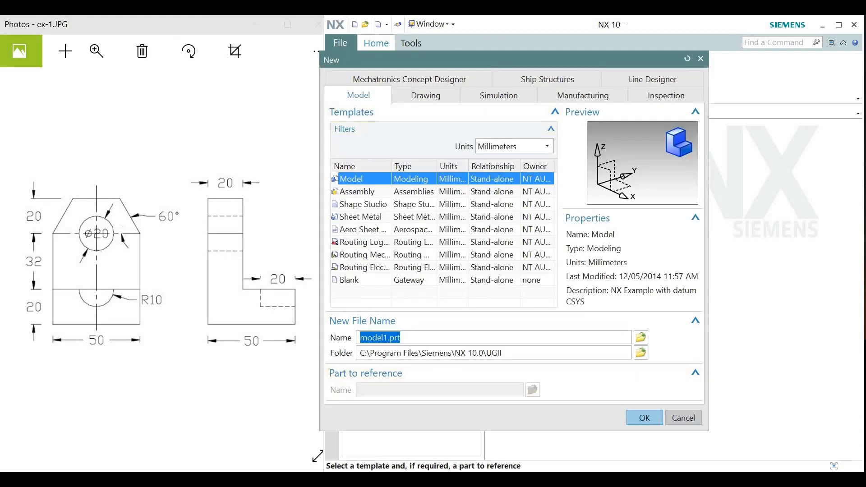
click(641, 353)
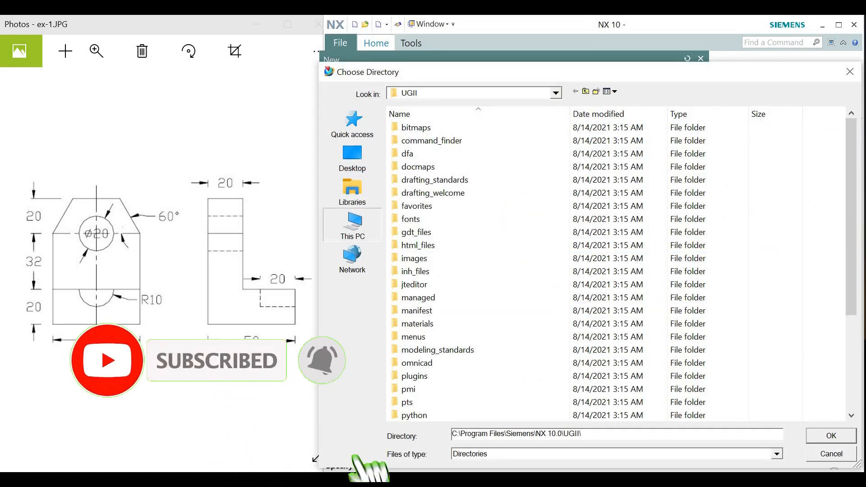
click(352, 226)
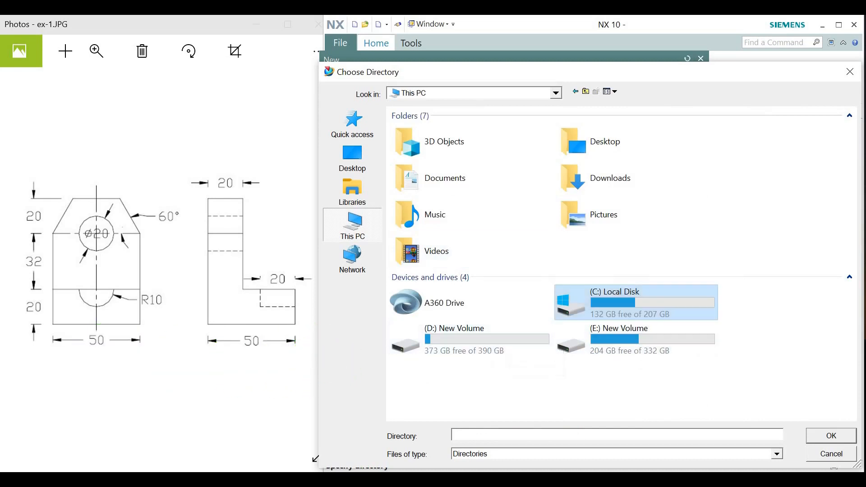
double_click(636, 338)
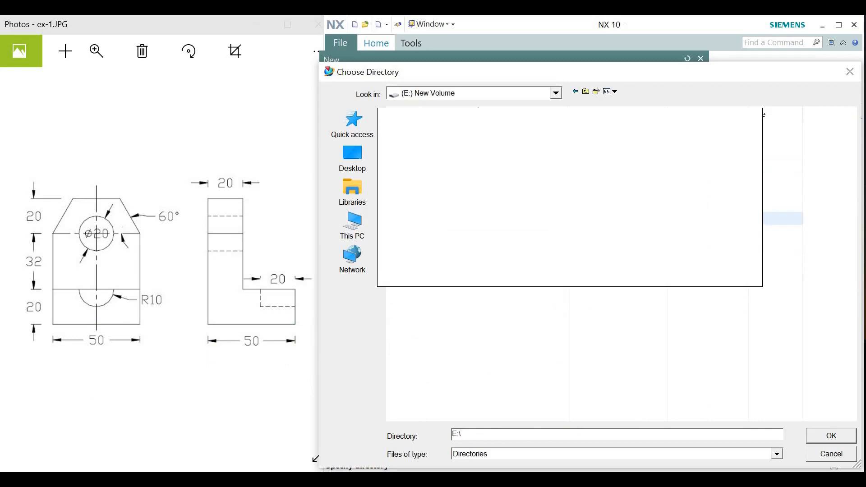
double_click(433, 218)
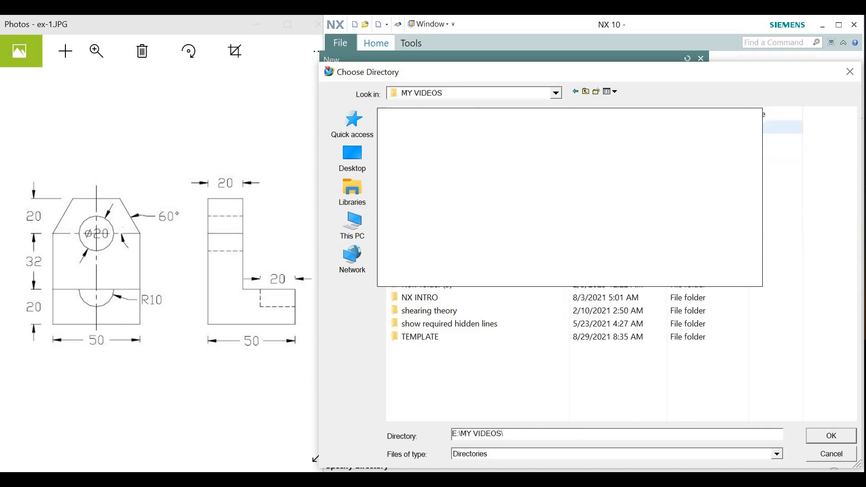
double_click(433, 127)
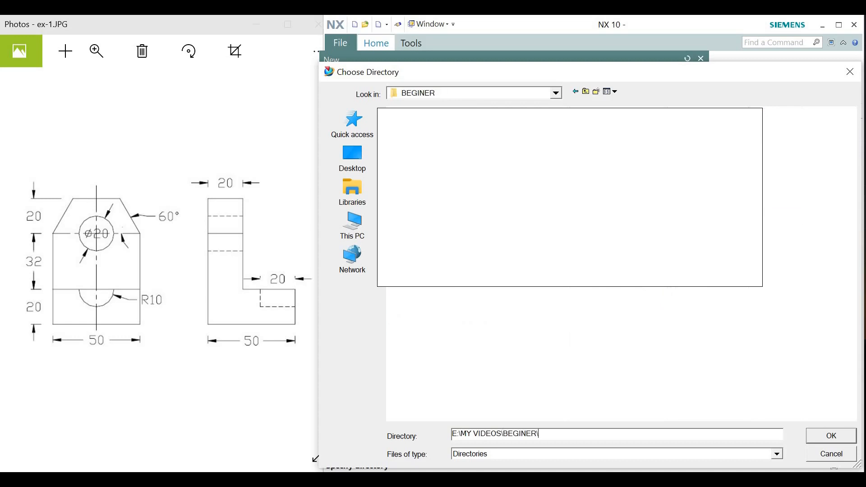
key(Return)
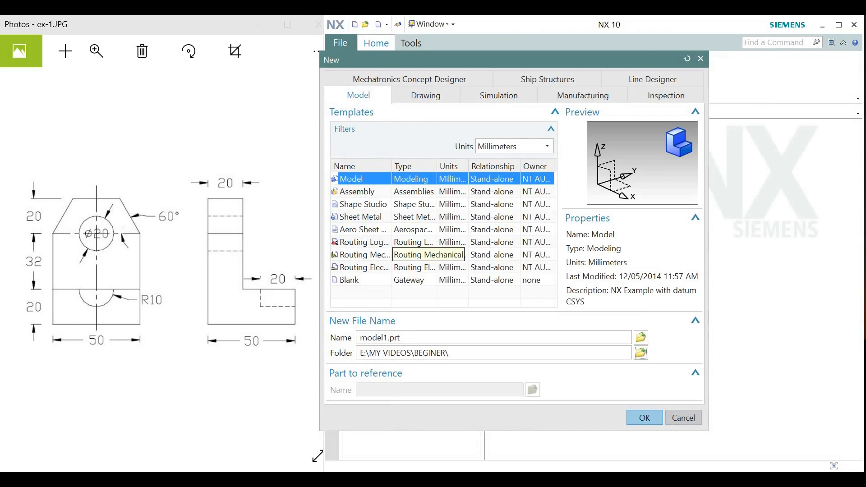
Step: Name the new part ex-1 and create it from the millimetre Model template
double_click(380, 338)
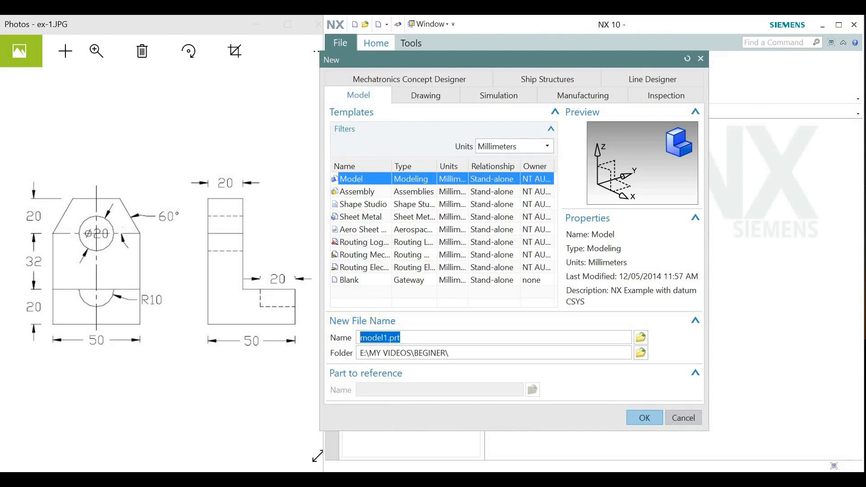
text(ex-1)
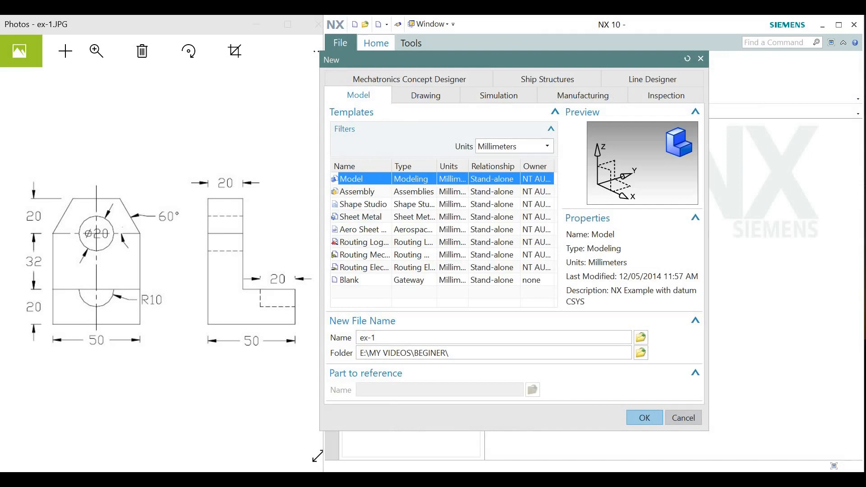
key(Return)
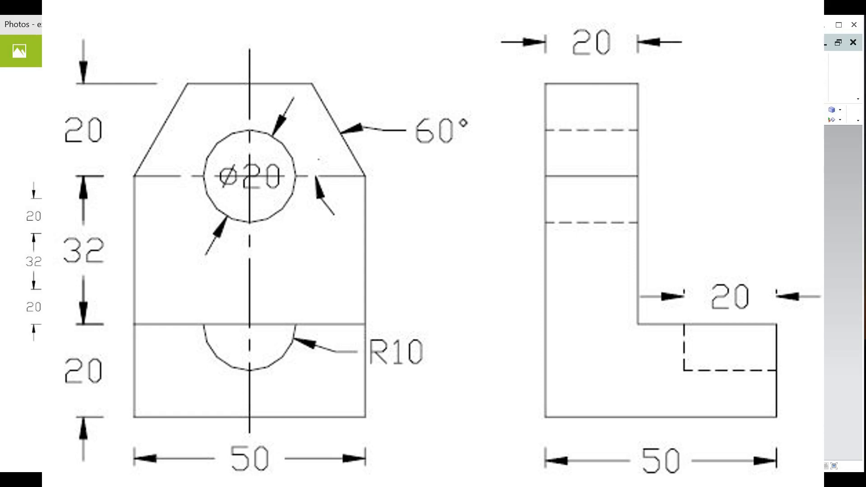
Step: Create a sketch on the XZ plane of the datum coordinate system
drag(824, 471, 320, 453)
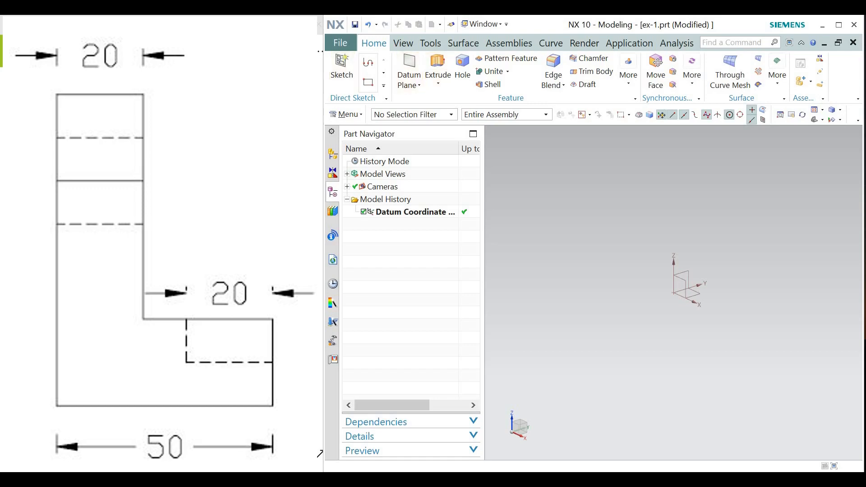
click(342, 67)
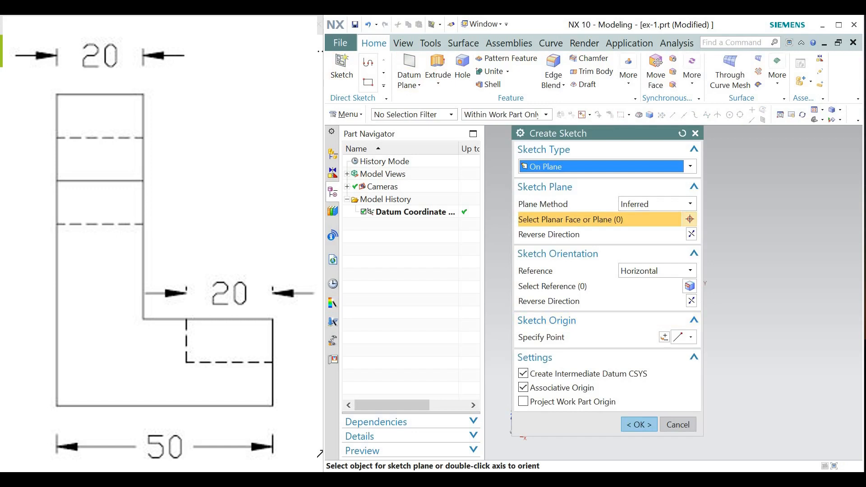
drag(607, 133, 437, 143)
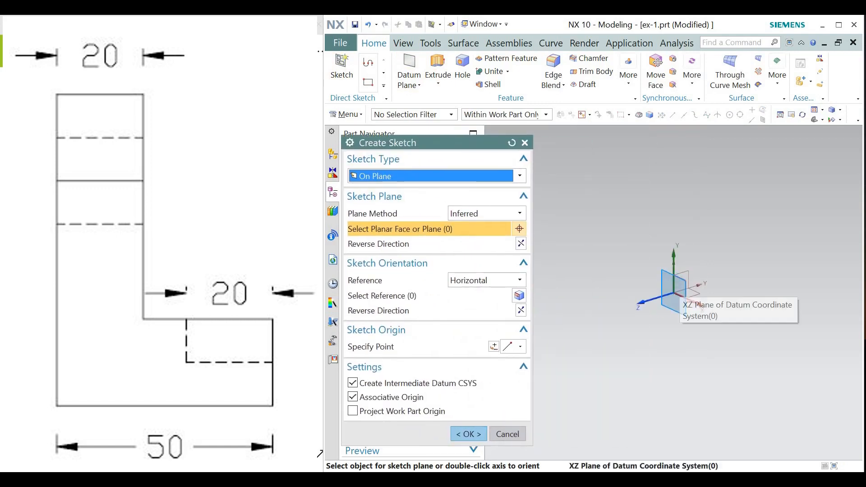
click(680, 298)
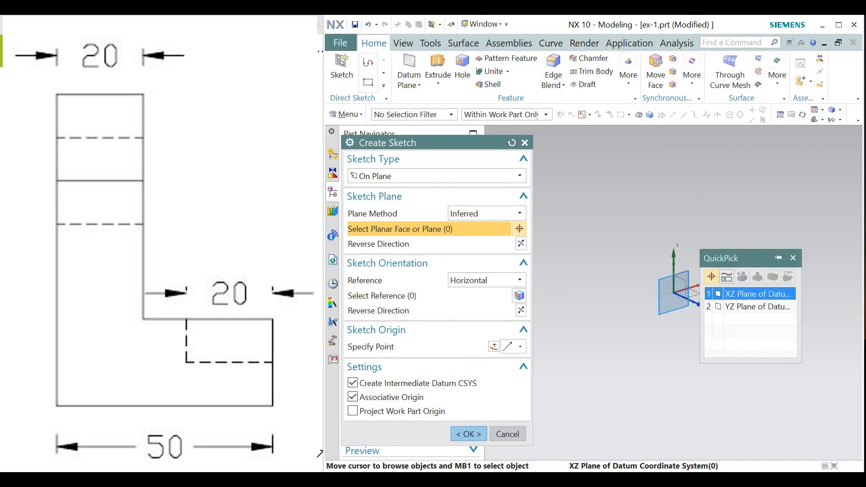
click(709, 293)
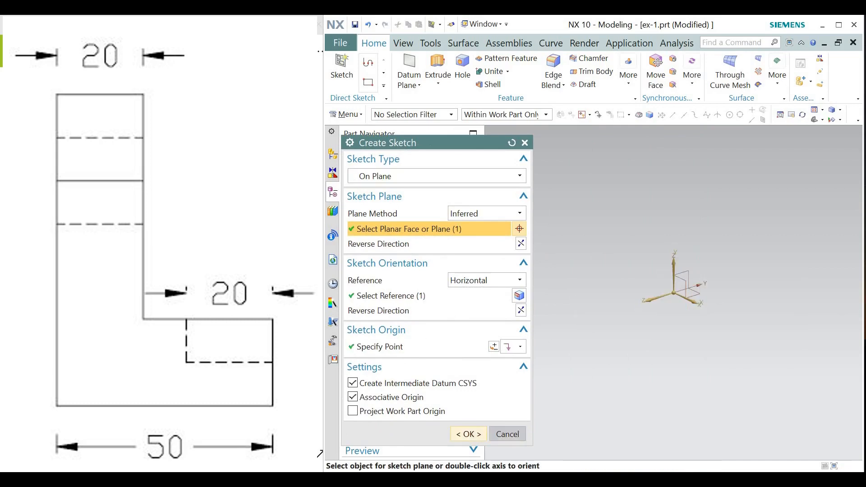
key(Return)
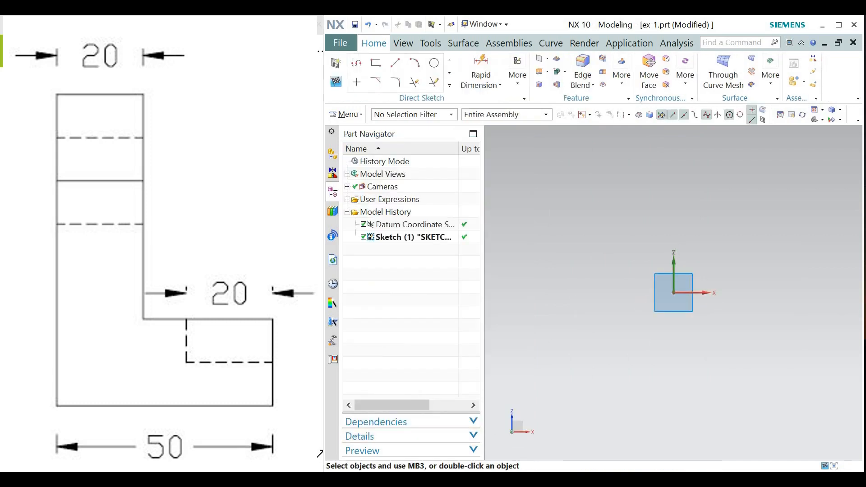
Step: Sketch a closed L-shaped profile from the origin, about 84 mm tall and 67 mm long, with a 21 mm wide upright and 19 mm high foot
click(357, 63)
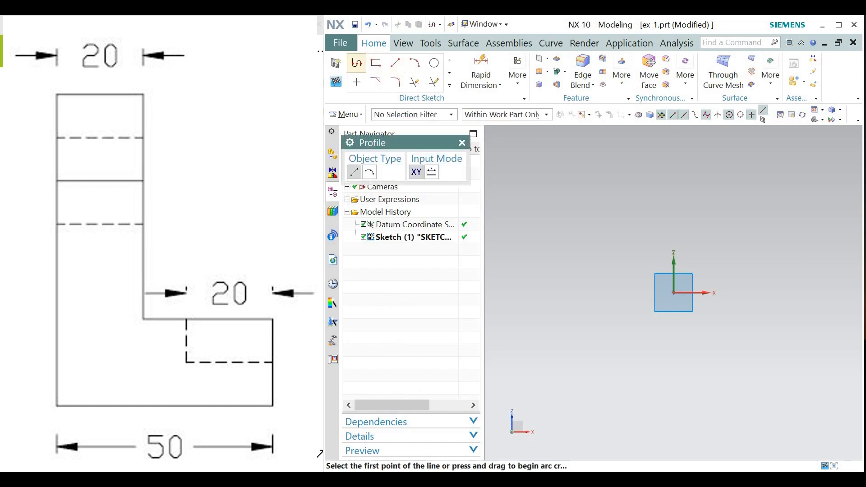
click(694, 298)
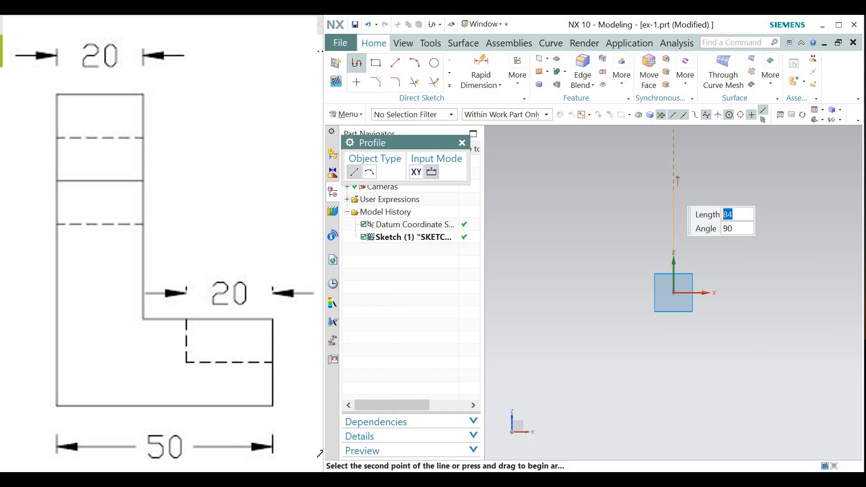
key(Return)
click(700, 190)
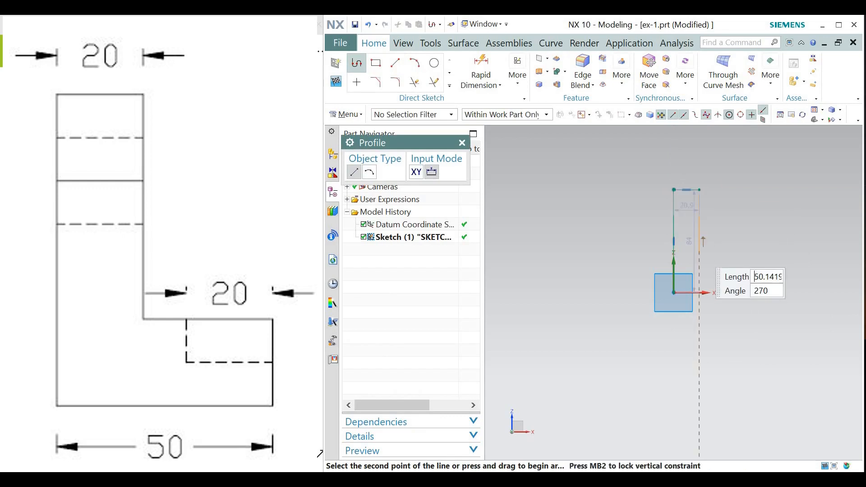
key(Return)
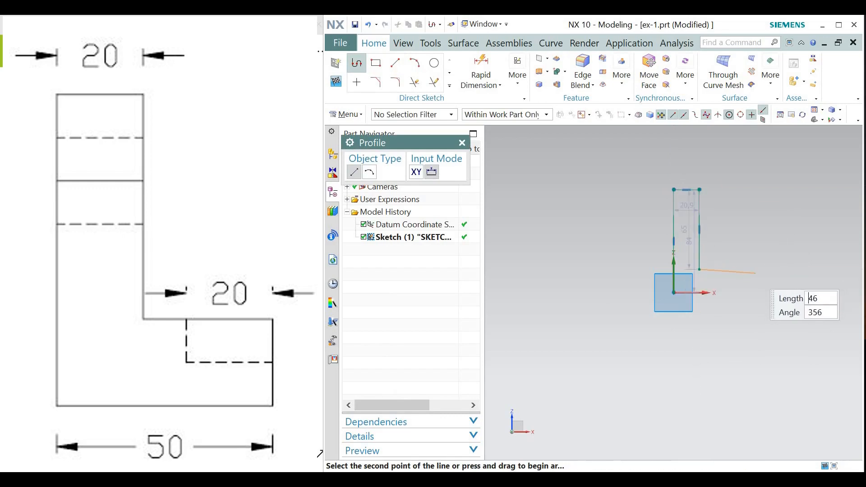
key(Return)
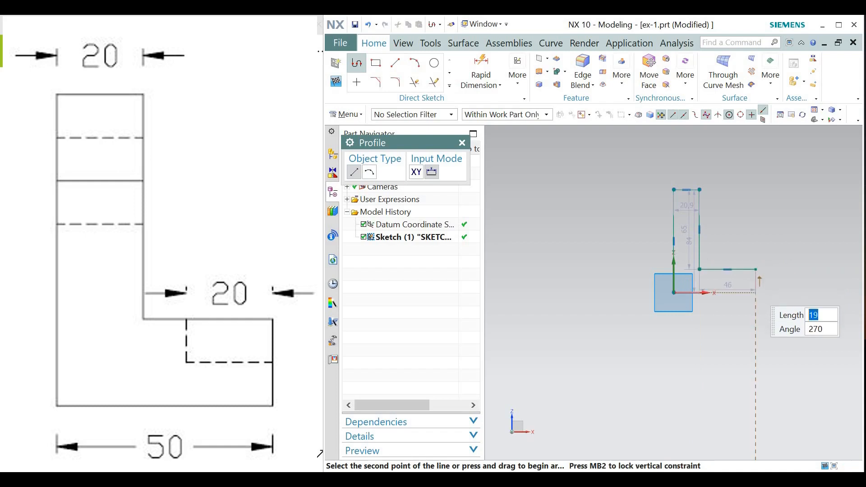
key(Return)
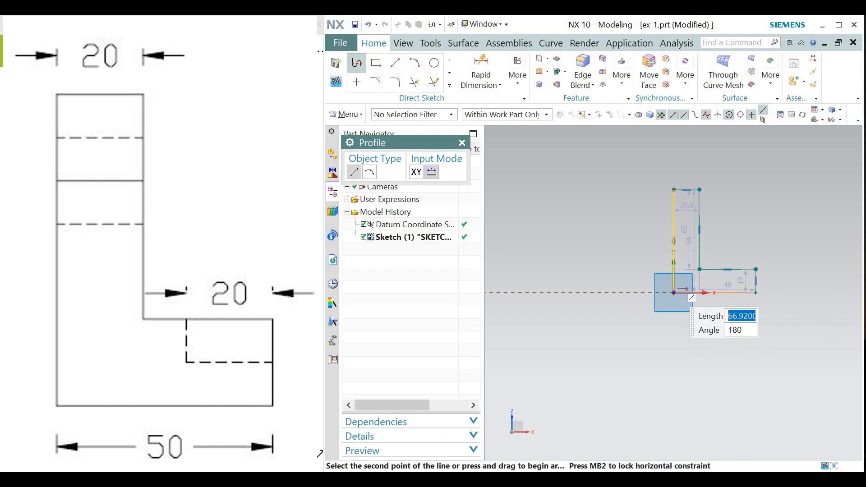
key(Escape)
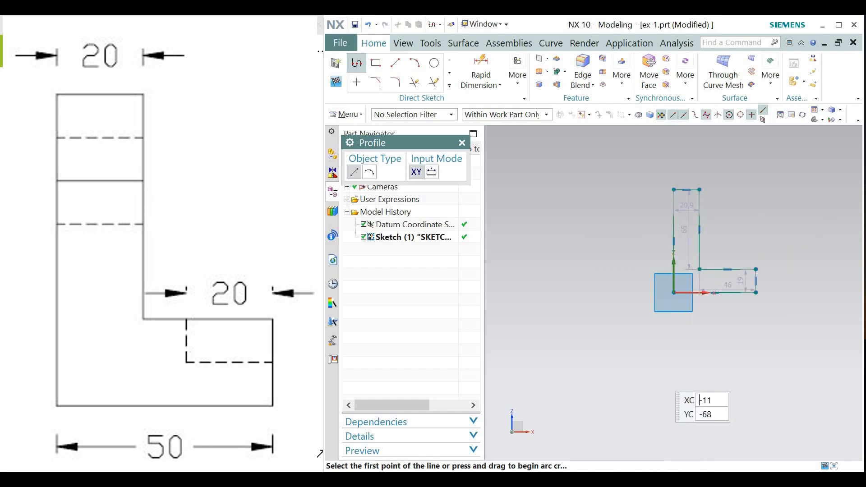
Step: Switch the graphics window to the Light Background
scroll(643, 395, up, 2)
scroll(637, 397, down, 4)
scroll(680, 298, up, 5)
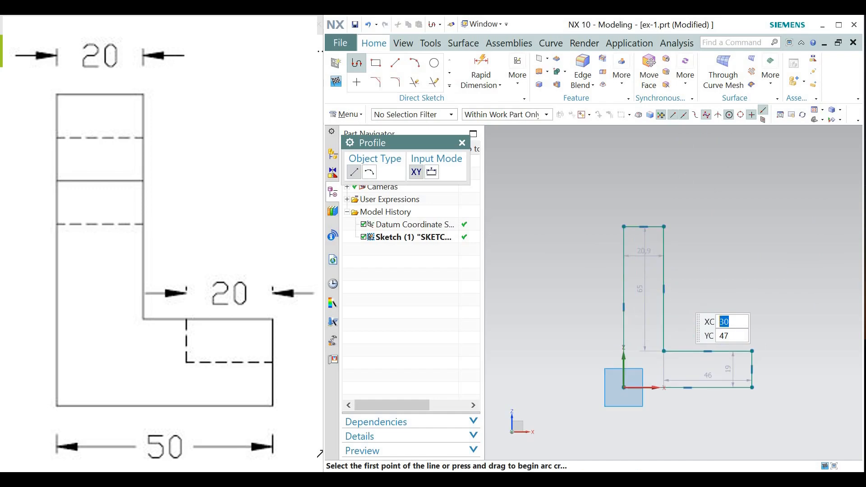
right_click(729, 219)
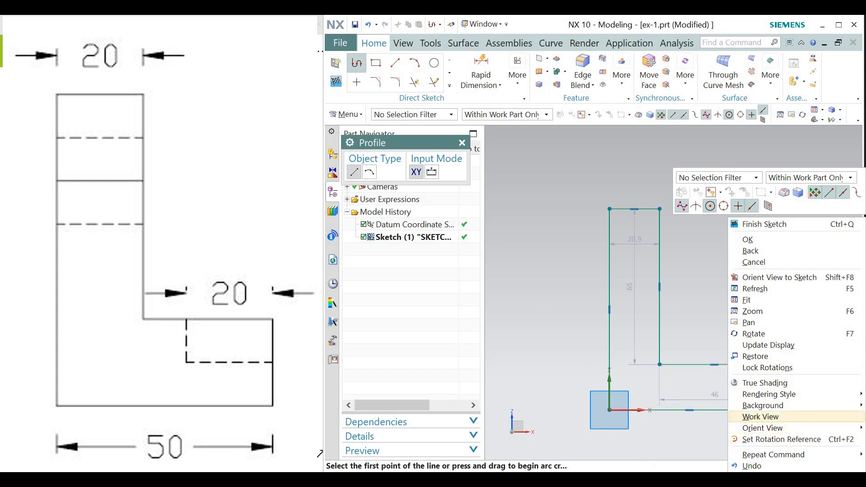
mouse_move(763, 406)
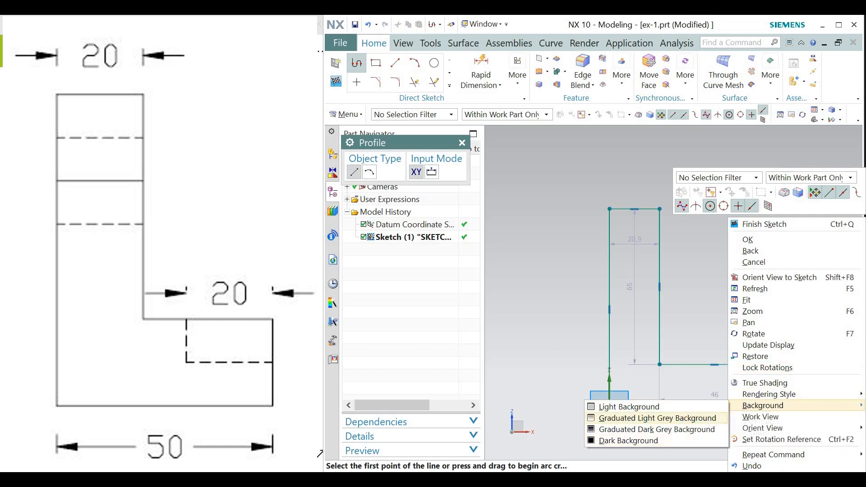
click(629, 407)
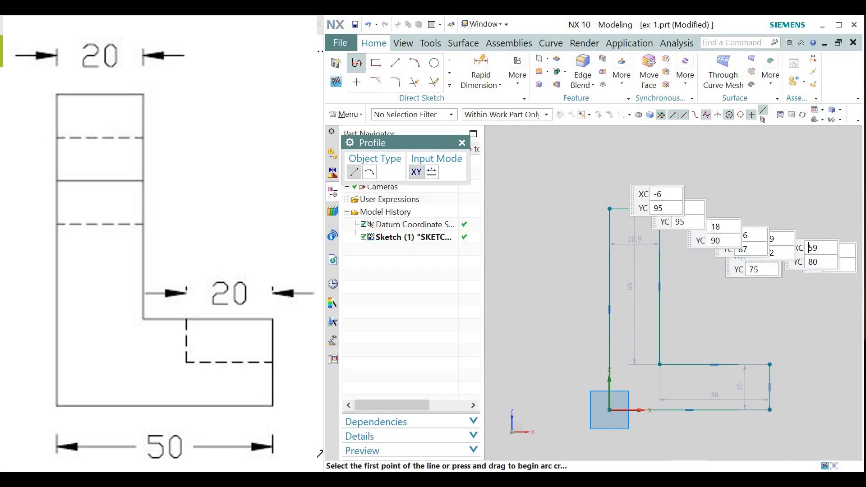
Step: Set the shaded and wireframe view backgrounds to Plain and make the plain color white (RGB 255, 255, 255)
click(340, 43)
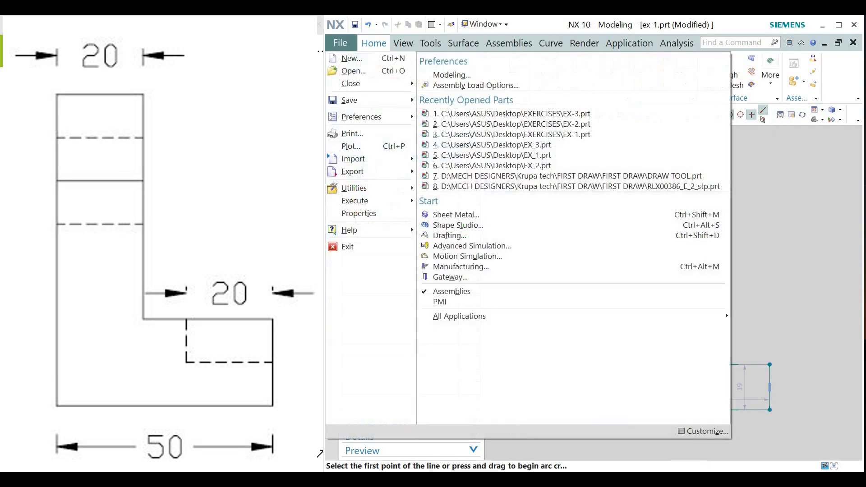
mouse_move(354, 188)
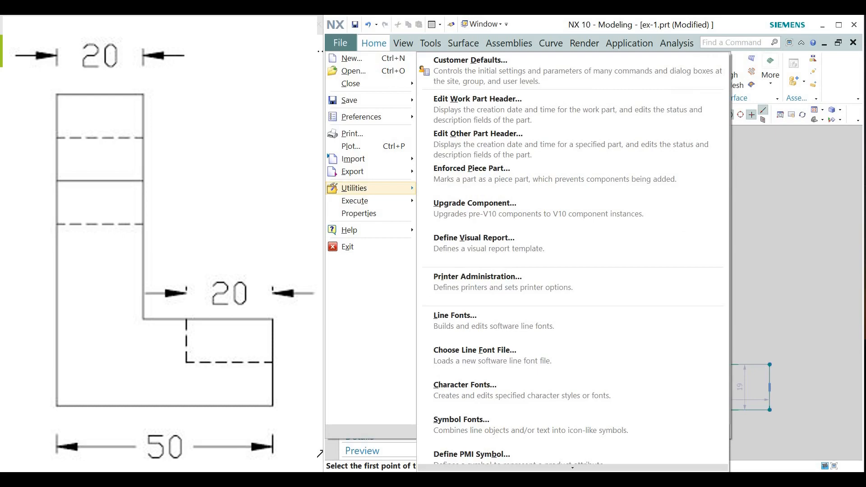
mouse_move(361, 116)
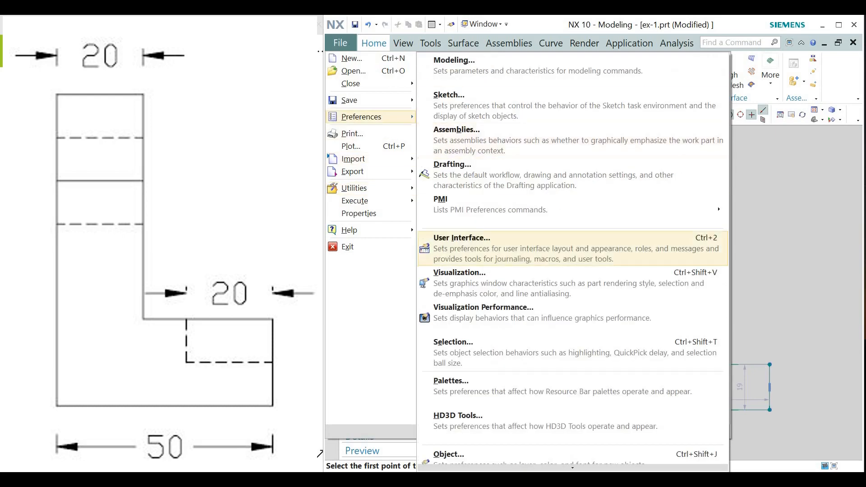
scroll(573, 258, down, 3)
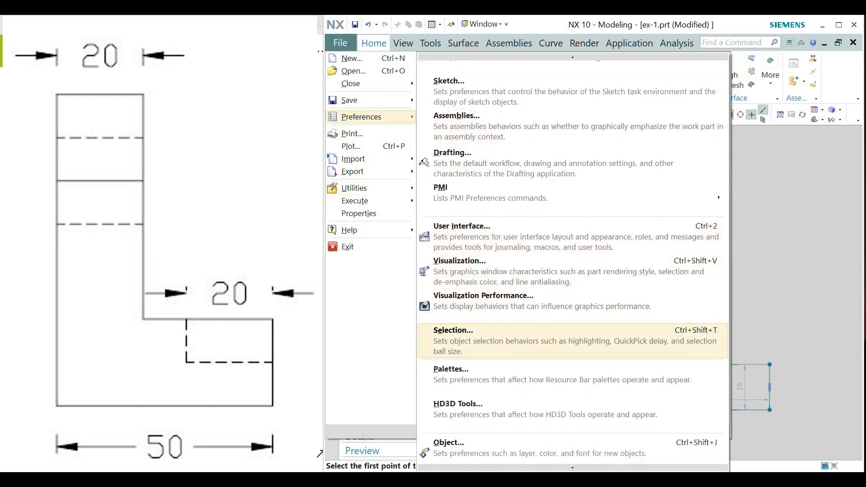
scroll(573, 270, down, 3)
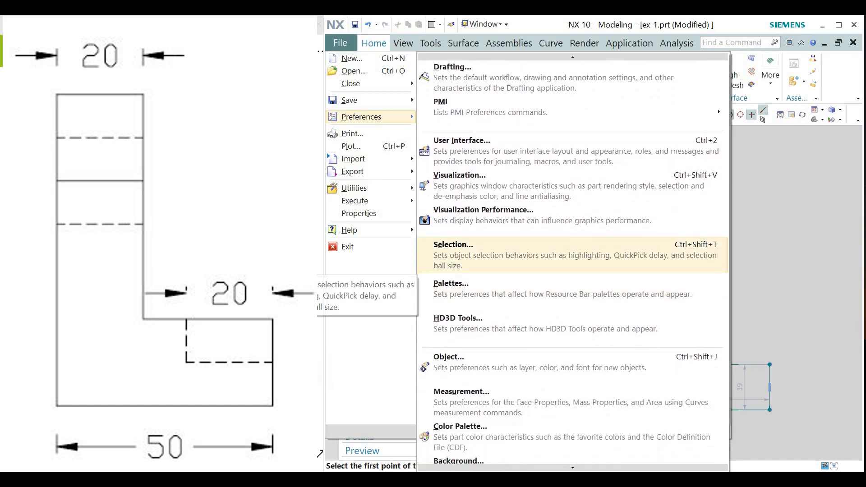
click(474, 417)
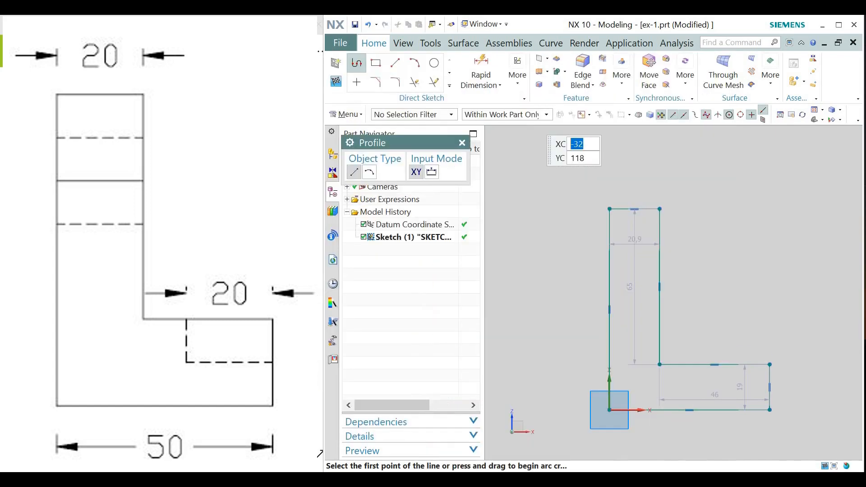
click(353, 176)
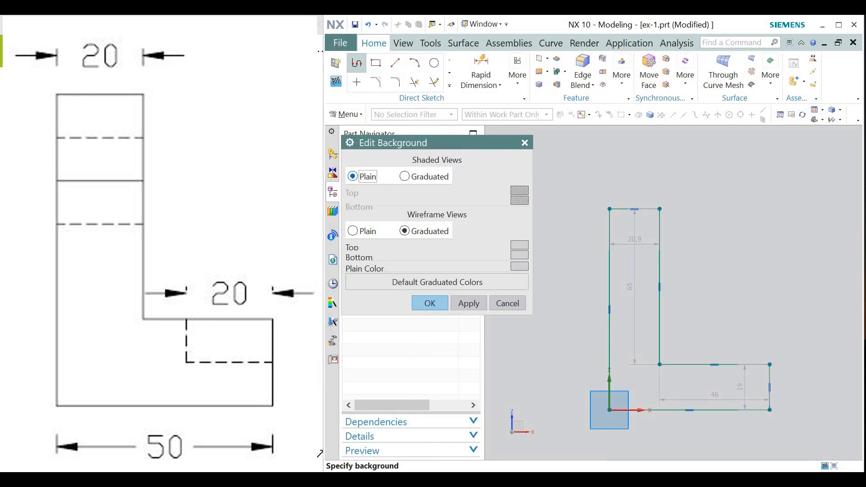
click(353, 231)
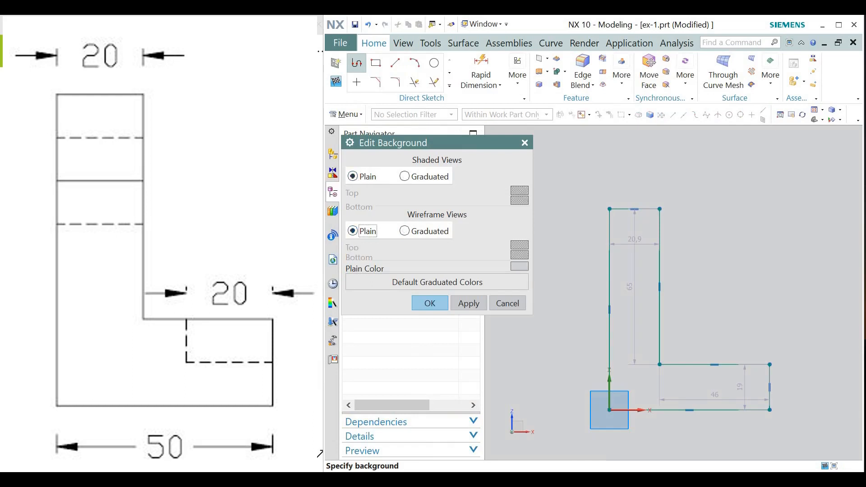
click(520, 266)
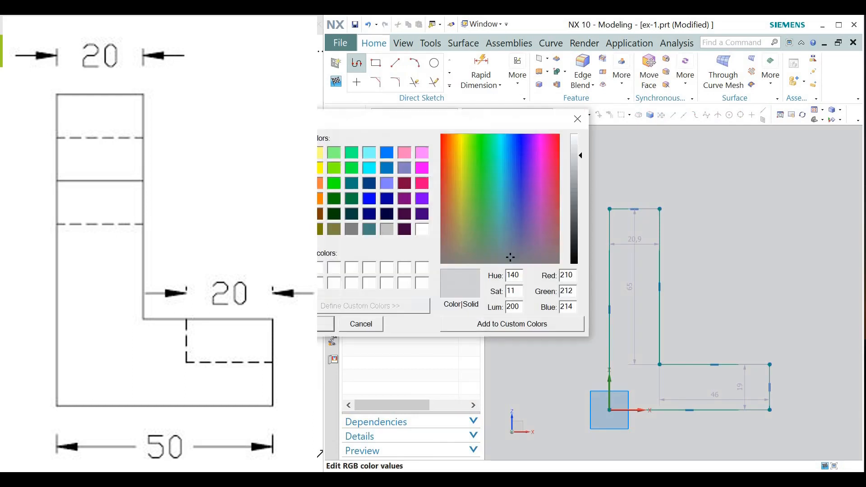
click(422, 230)
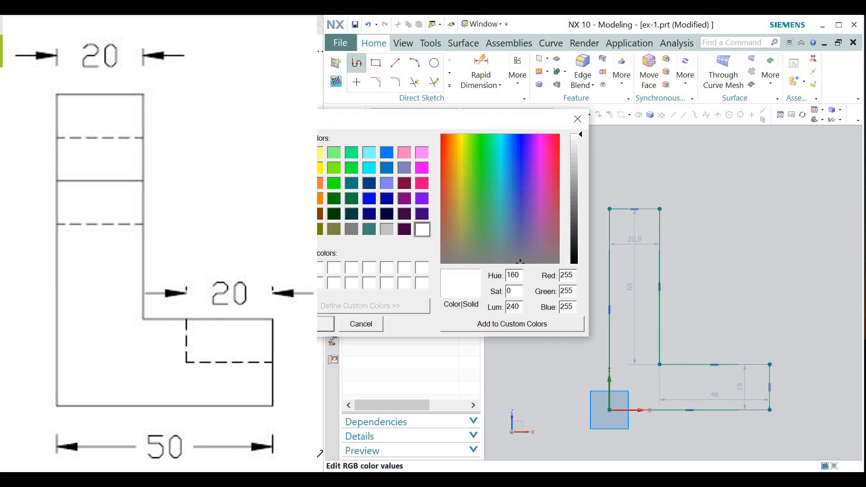
click(324, 324)
click(430, 304)
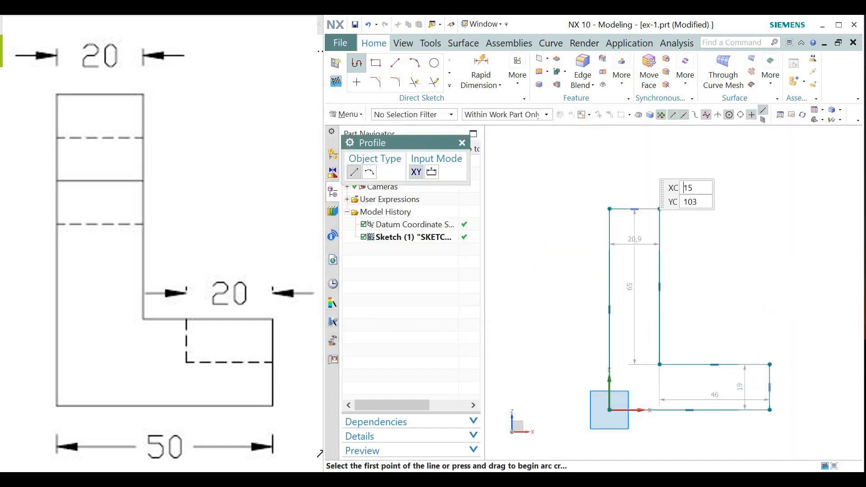
Step: Exit the Profile tool, move the upright's width dimension above the profile and set it to 20 mm
key(Escape)
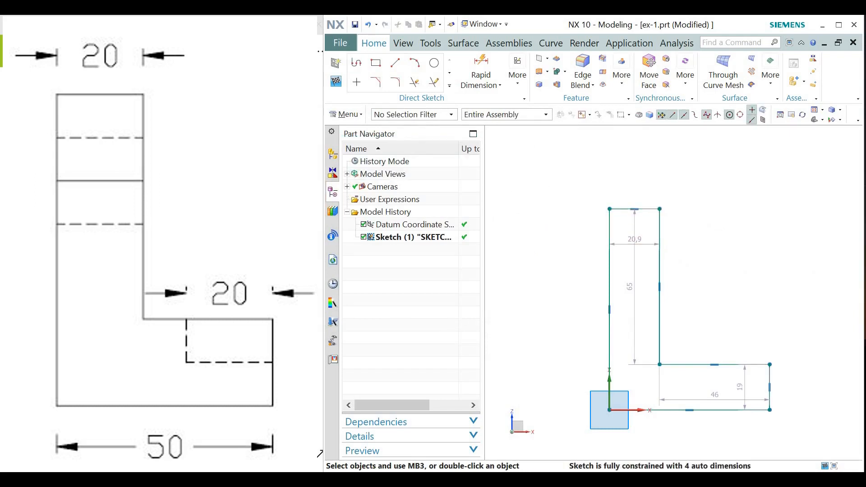
drag(634, 239, 642, 188)
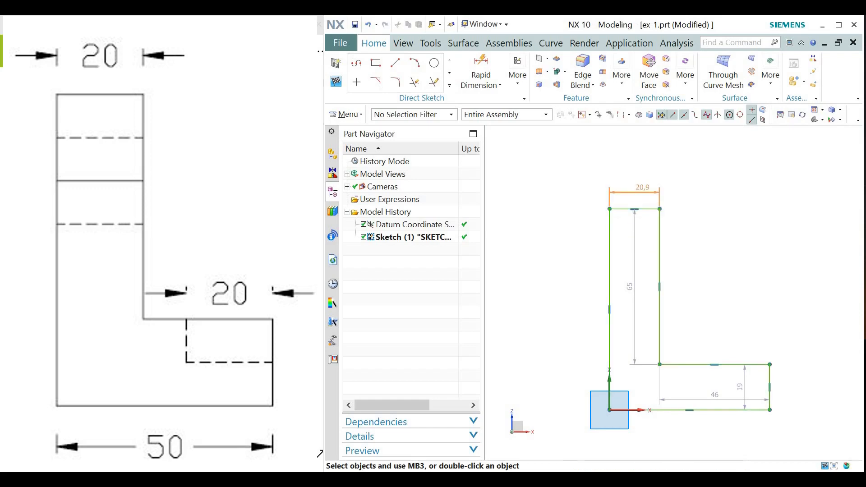
double_click(643, 188)
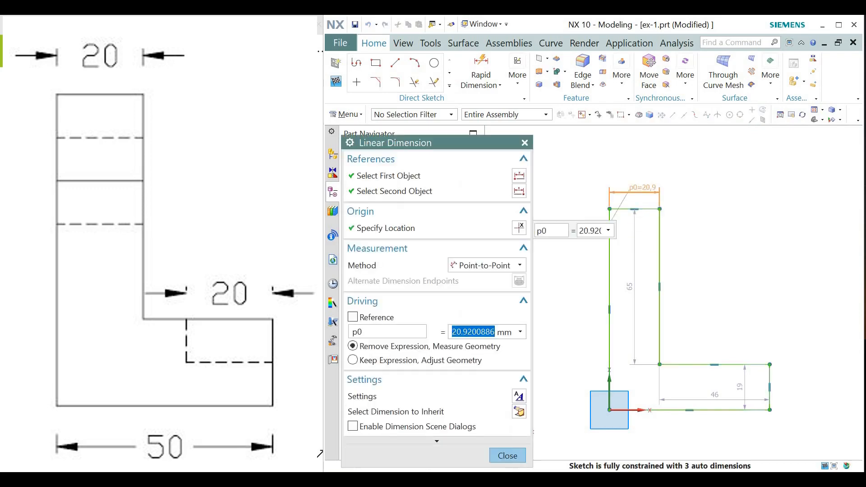
text(20)
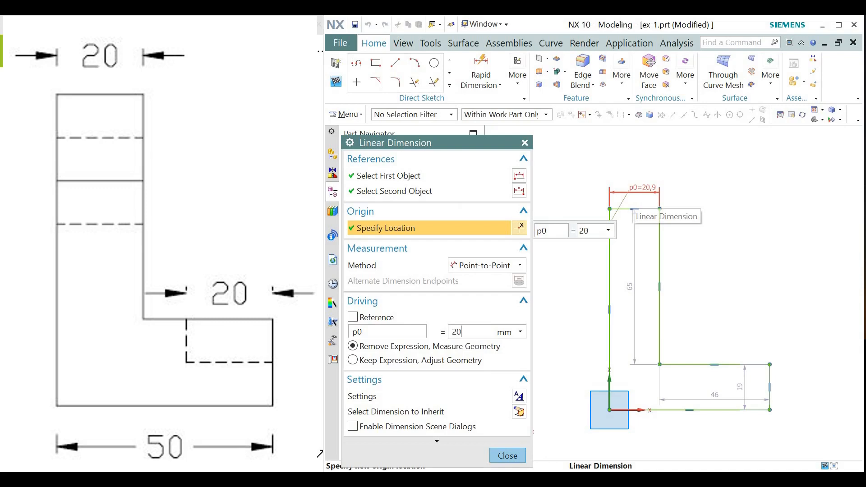
key(Return)
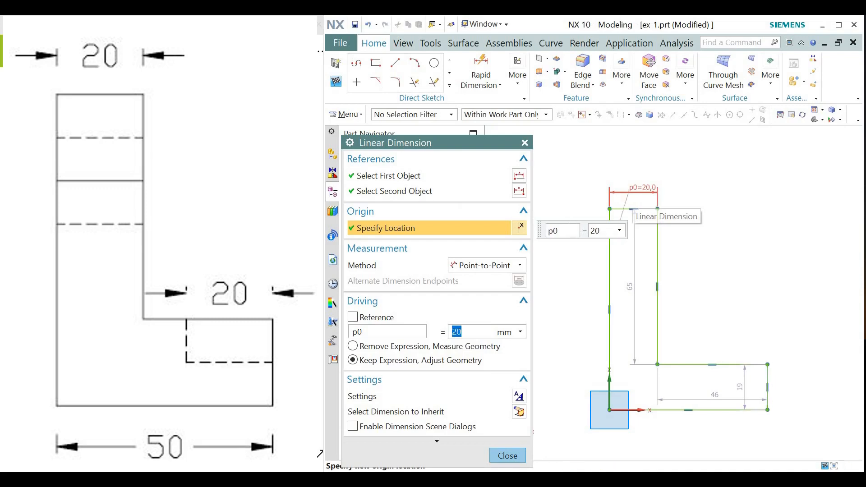
key(Escape)
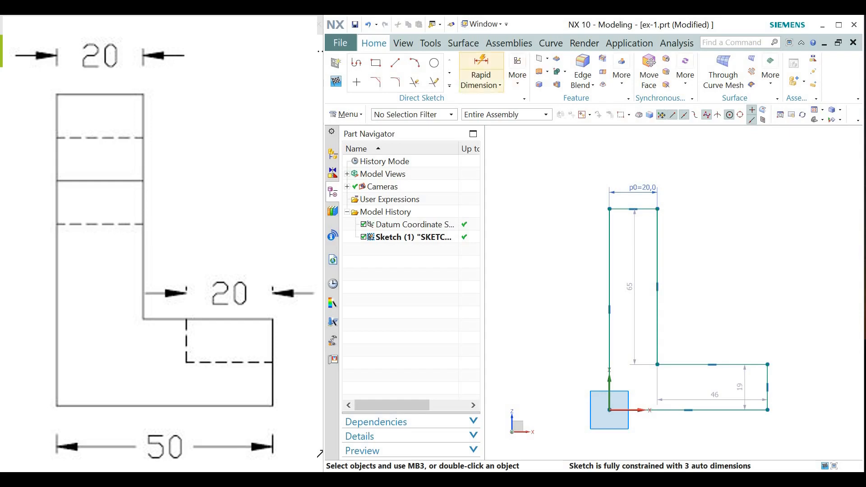
Step: Add an overall height dimension of 72 mm to the upright's outer edge, placed outside the profile
click(481, 72)
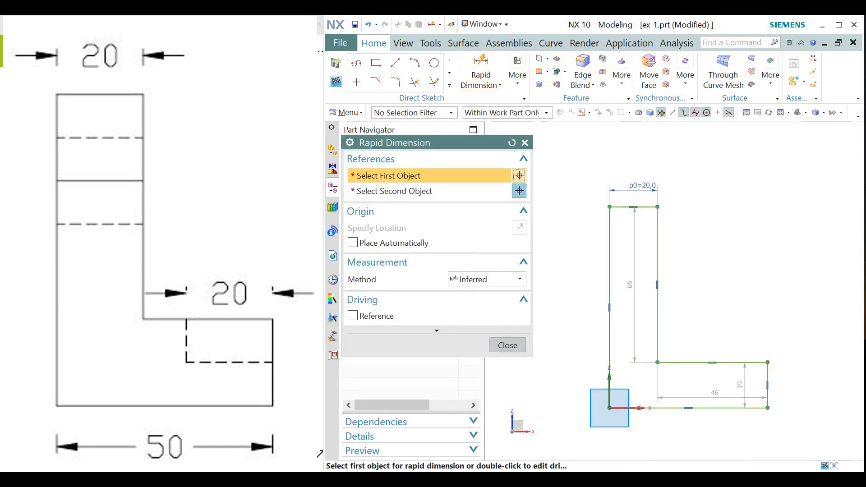
click(610, 289)
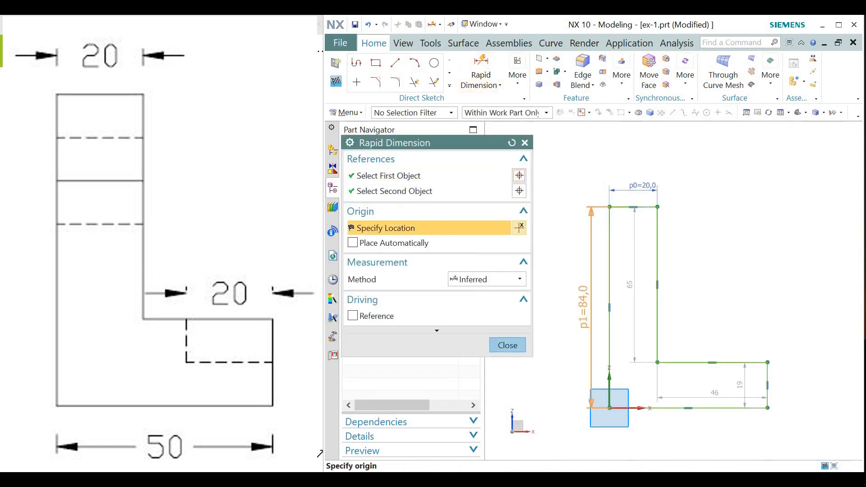
click(585, 312)
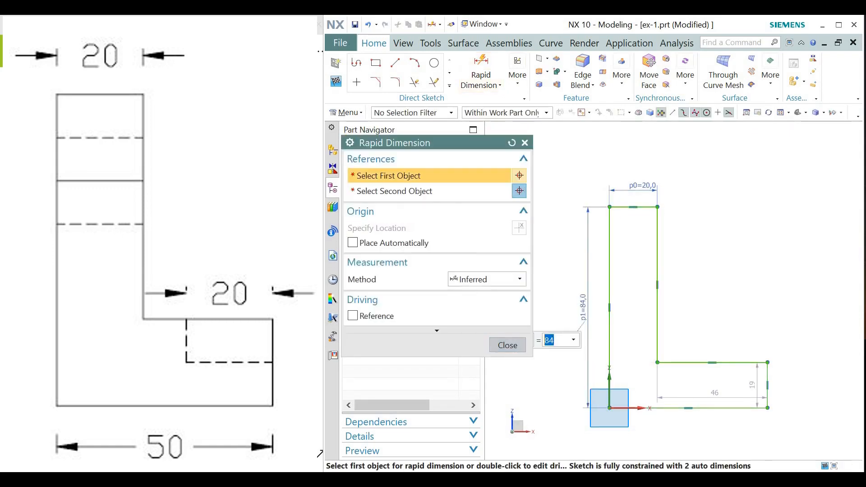
text(72)
key(Return)
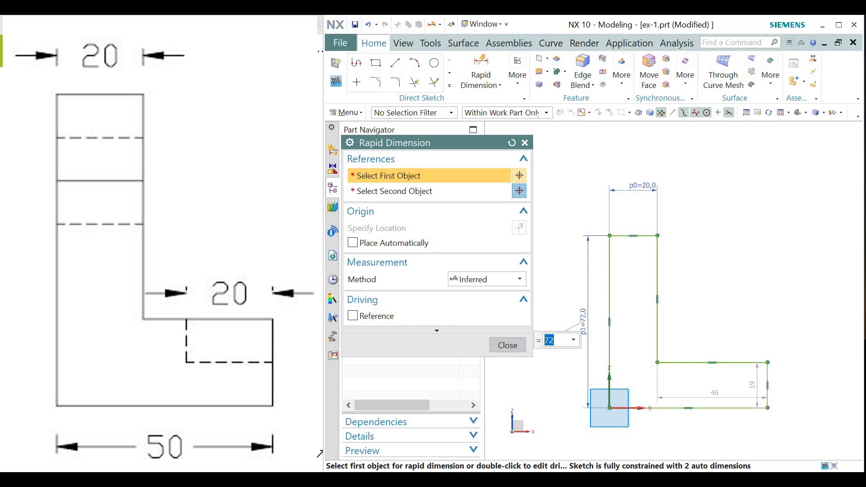
key(Return)
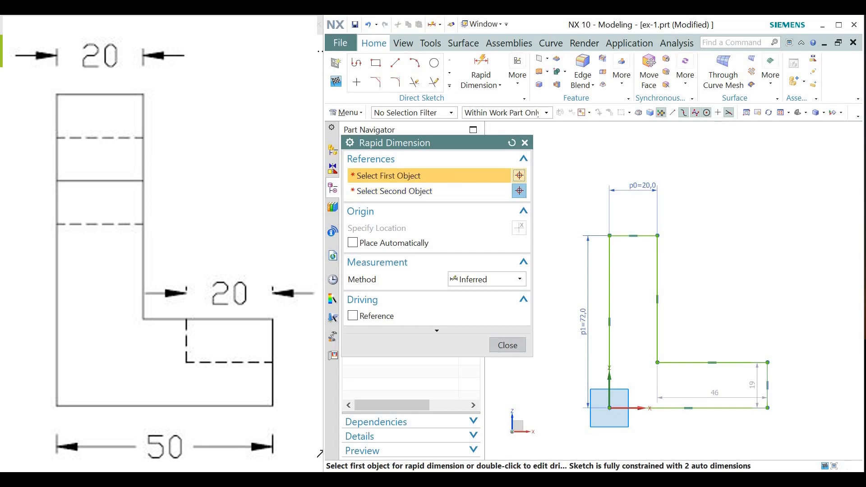
click(508, 346)
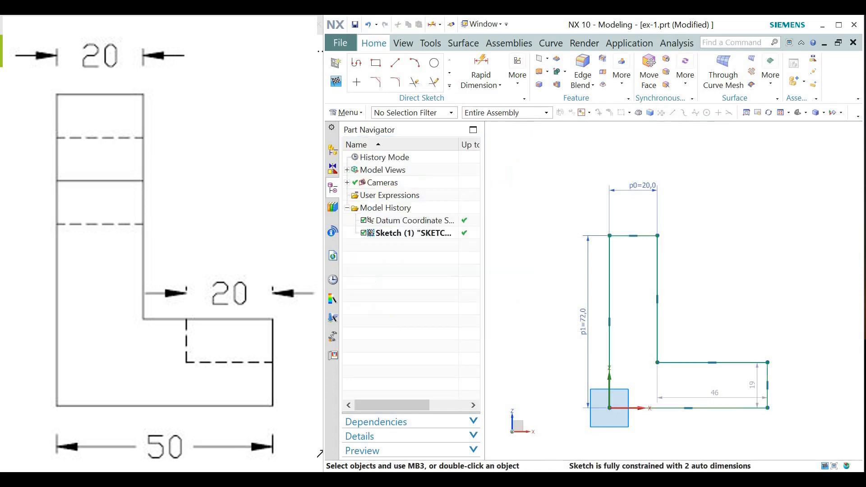
Step: Place the foot's height dimension beyond the end of the foot and set it to 20 mm
scroll(520, 291, up, 2)
scroll(684, 359, down, 2)
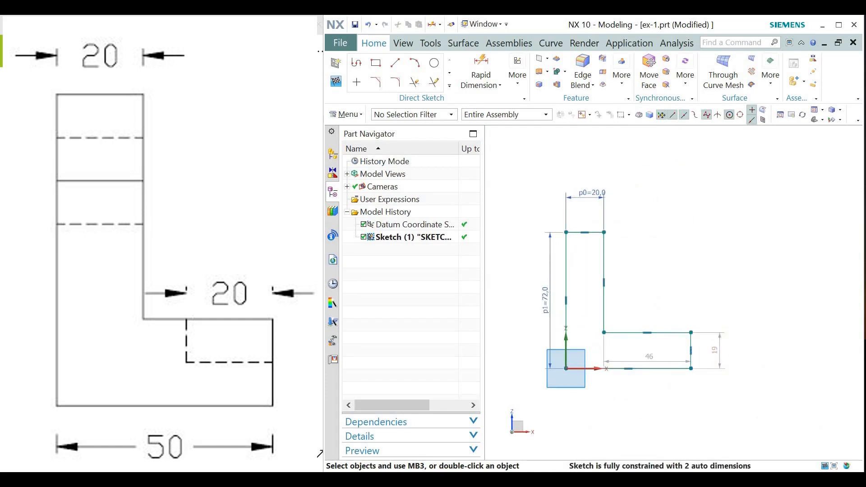
text(20)
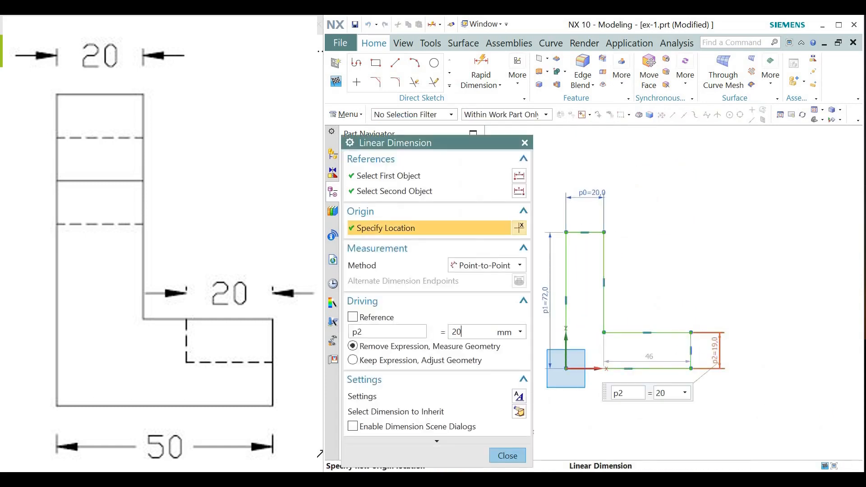
key(Return)
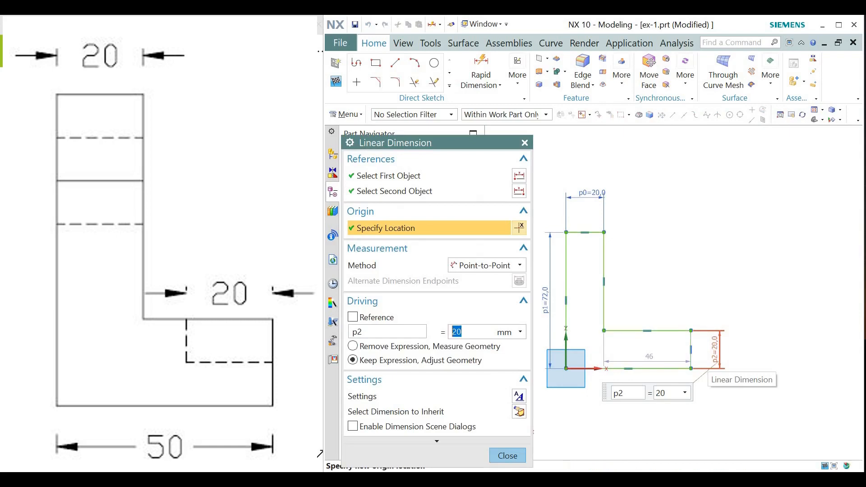
scroll(703, 362, down, 2)
key(Escape)
scroll(672, 407, down, 2)
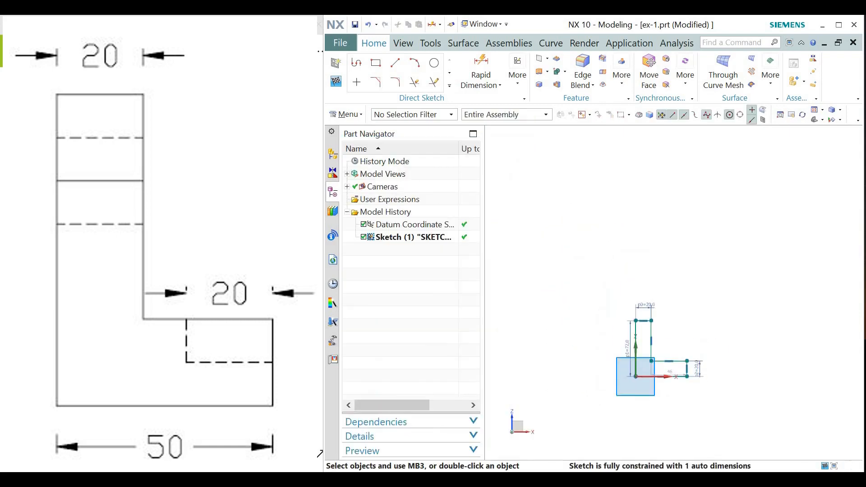
Step: Add an overall length dimension of 50 mm to the profile's bottom edge, placed below it
scroll(672, 406, up, 5)
scroll(672, 406, down, 1)
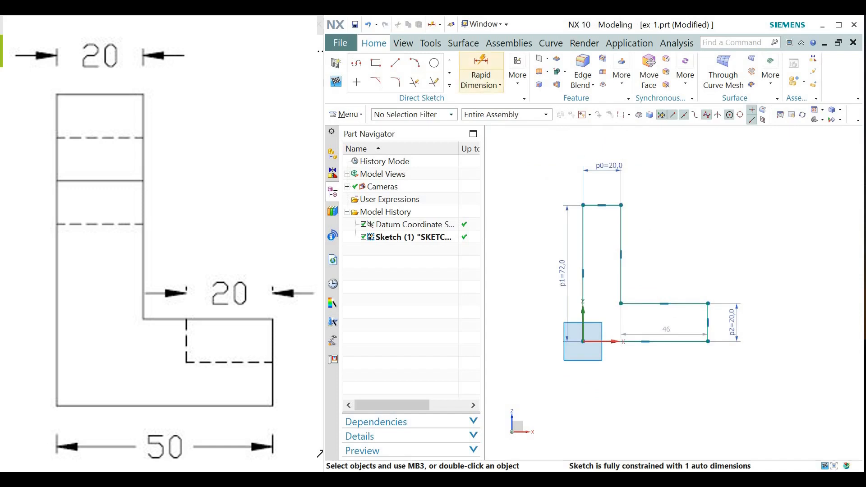
click(481, 72)
click(663, 342)
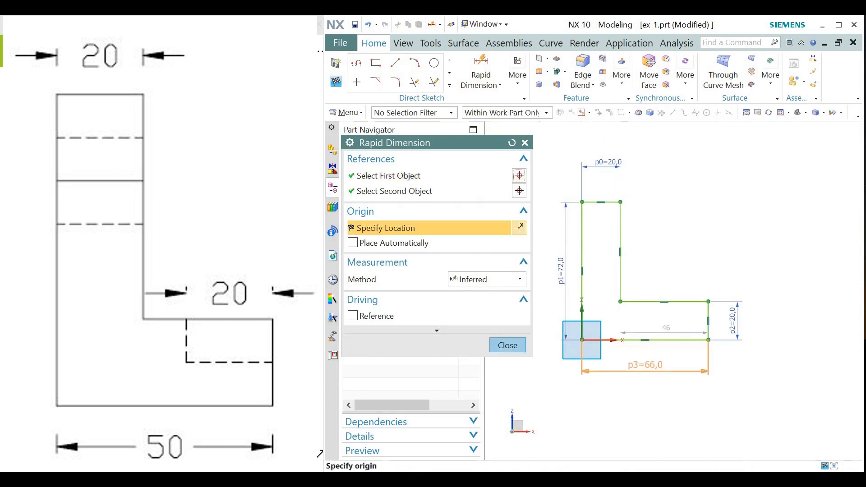
click(645, 367)
text(50)
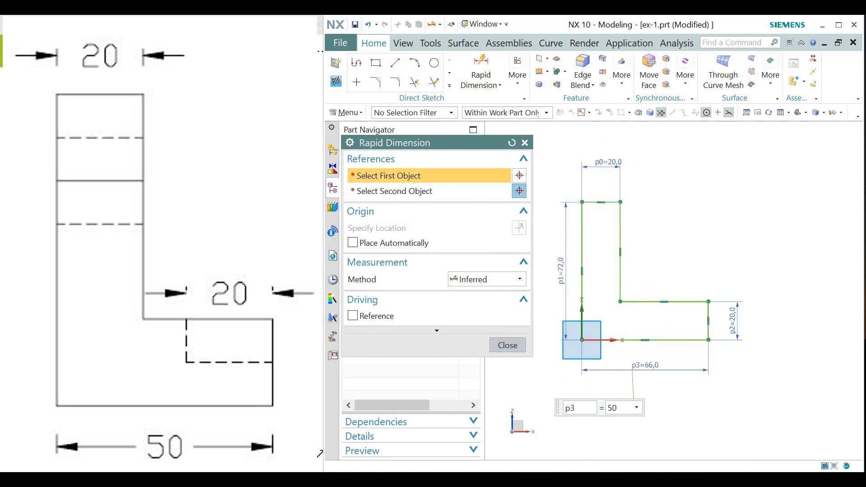
key(Return)
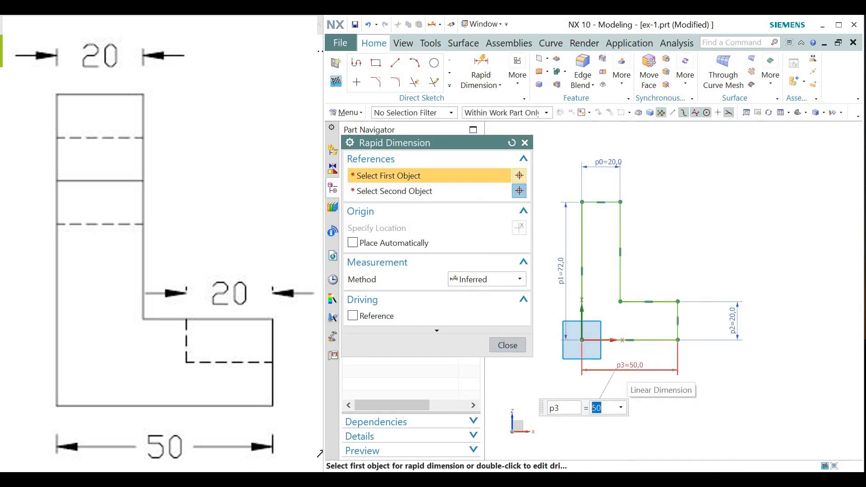
key(Return)
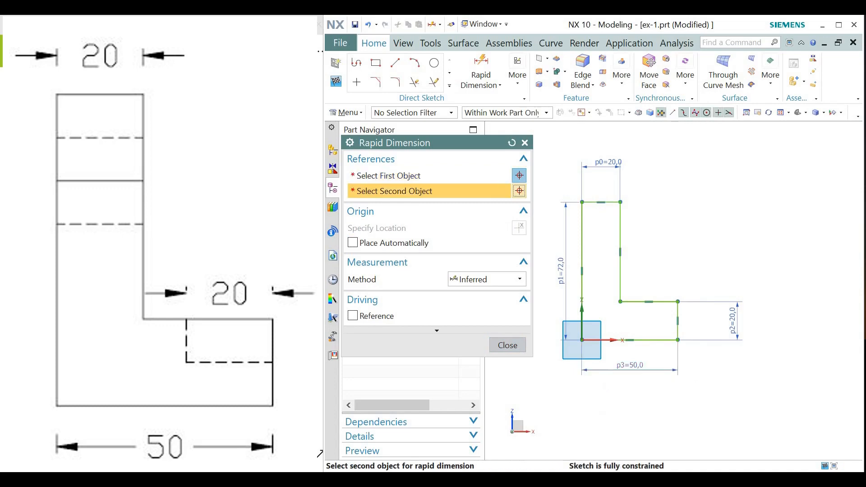
key(Escape)
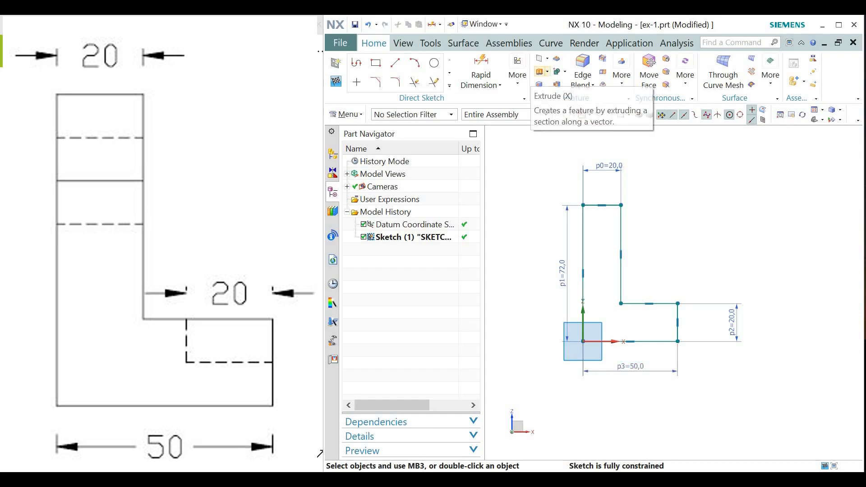
Step: Extrude the L-shaped profile 50 mm as a solid, with the extrusion direction reversed from the default
click(539, 71)
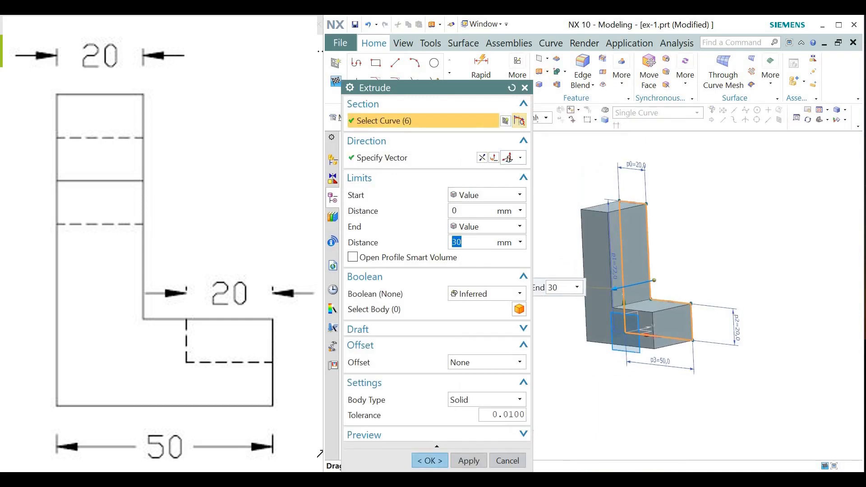
double_click(615, 289)
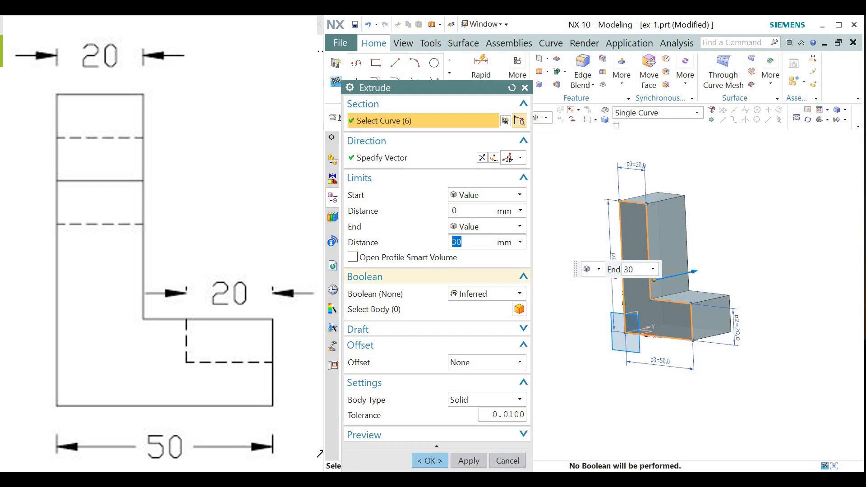
text(50)
key(Return)
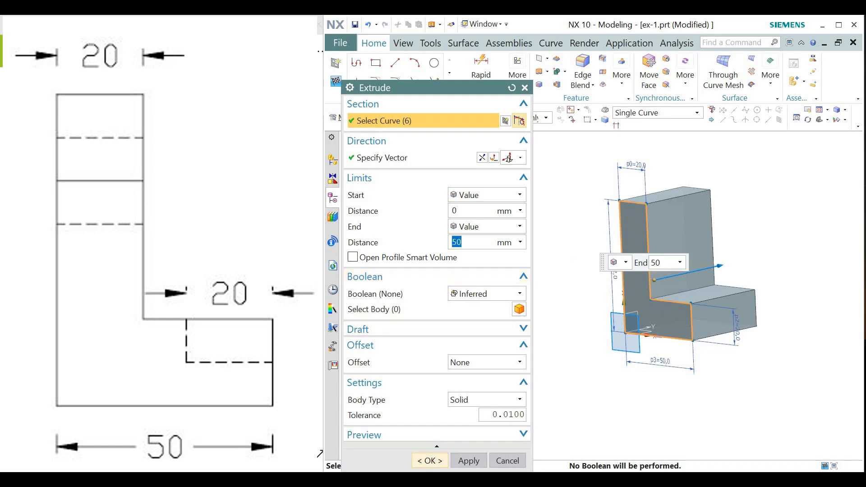
click(429, 461)
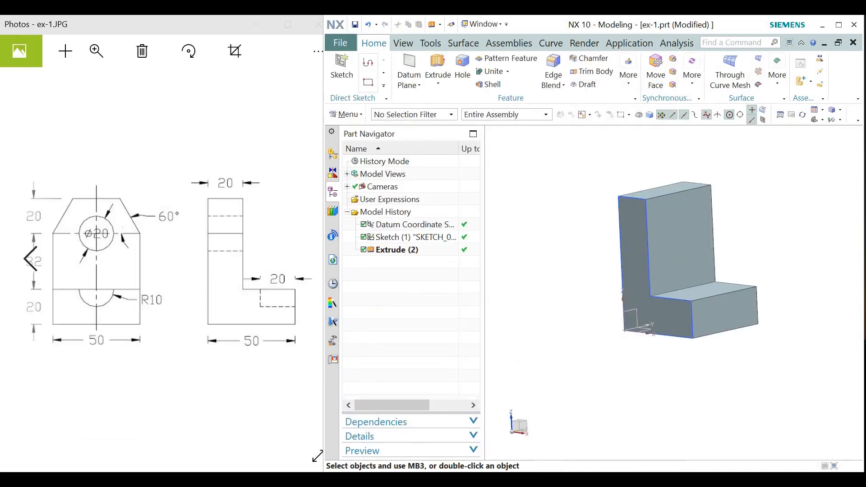
Step: Examine the extruded bracket from the front and at an angle, comparing it with the front view in the drawing
middle_drag(704, 298, 643, 314)
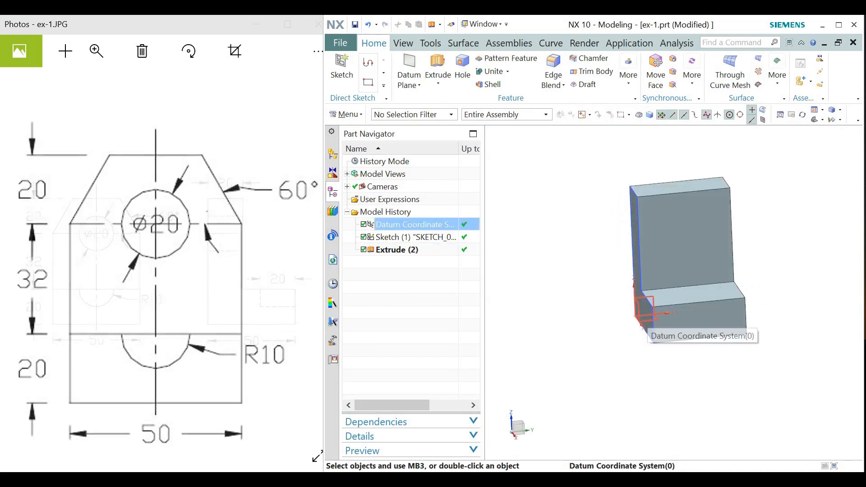
key(F8)
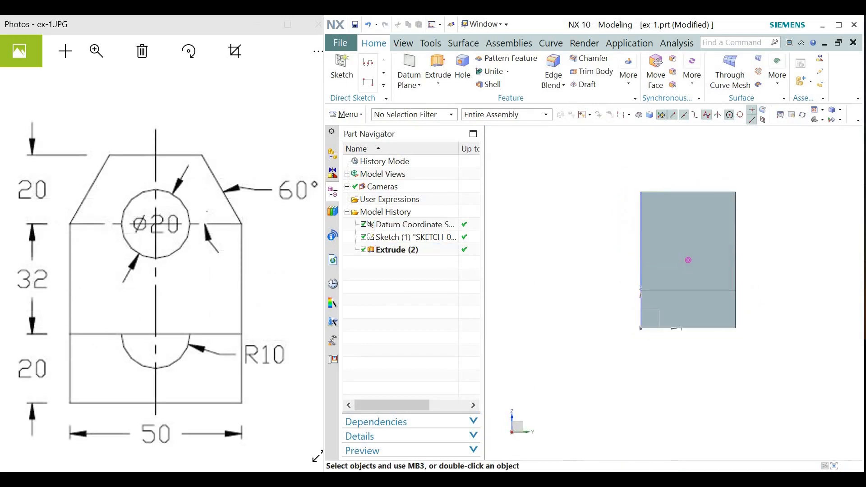
scroll(547, 343, up, 1)
scroll(547, 344, down, 3)
scroll(653, 273, up, 5)
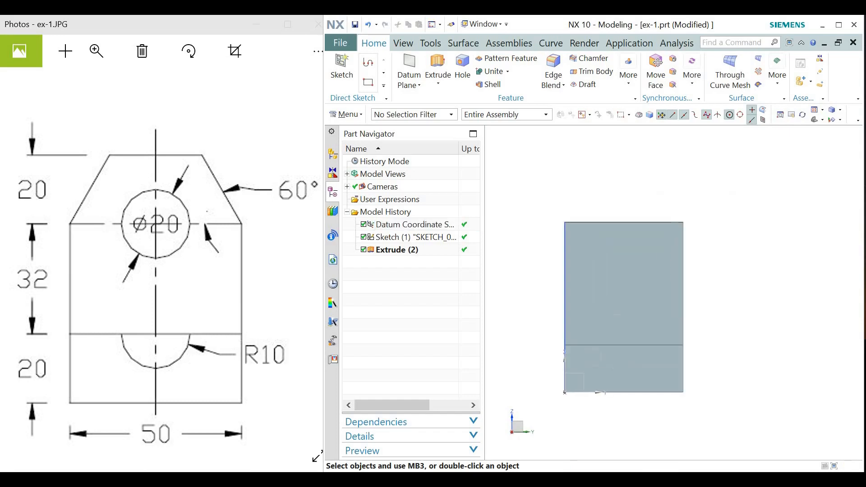
scroll(697, 258, down, 2)
scroll(648, 278, up, 1)
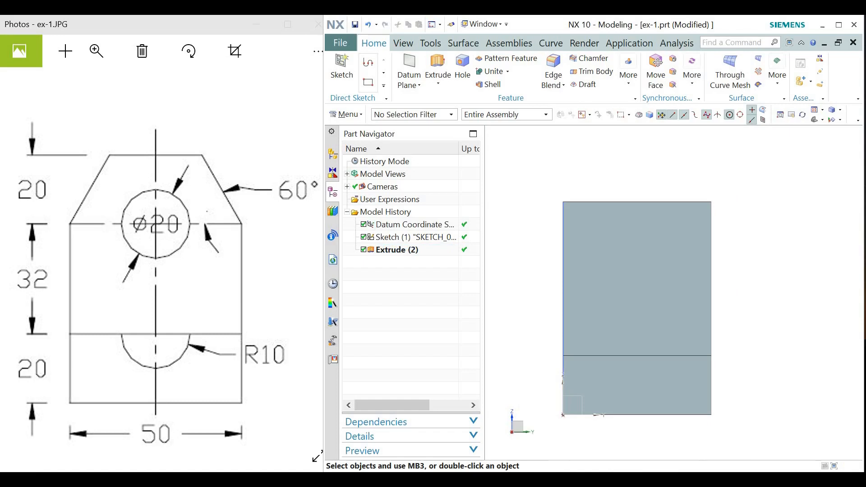
middle_drag(645, 280, 686, 305)
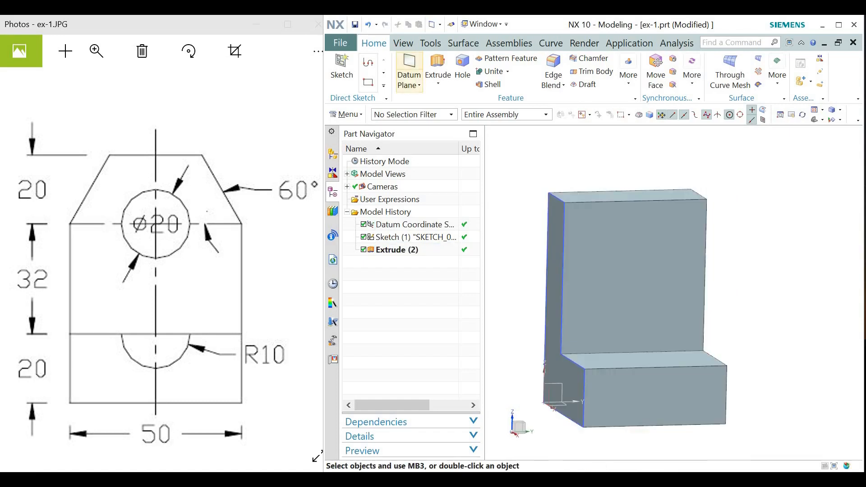
click(409, 72)
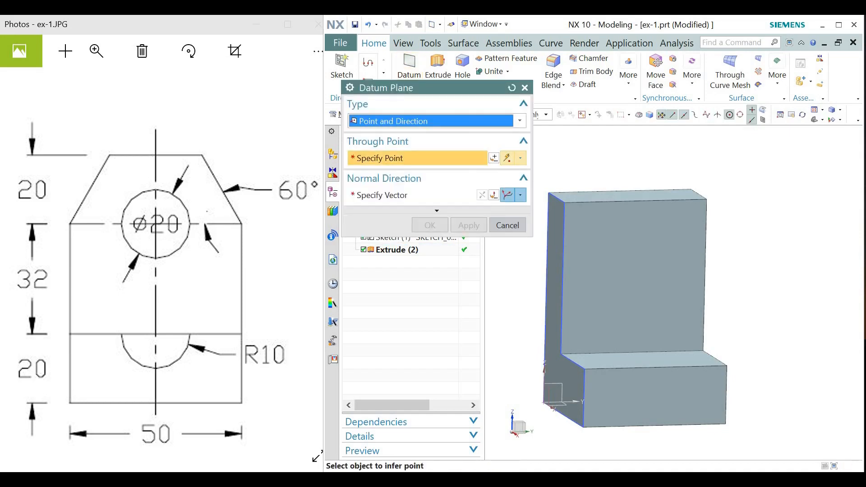
click(520, 121)
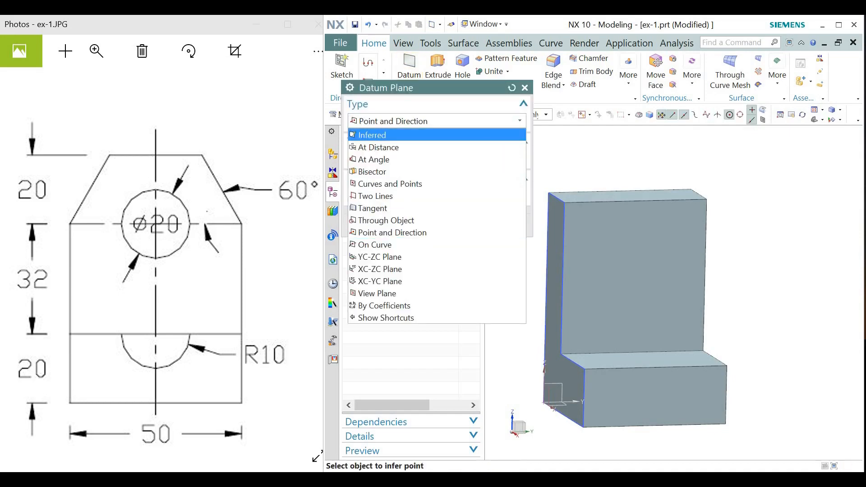
click(372, 135)
click(506, 189)
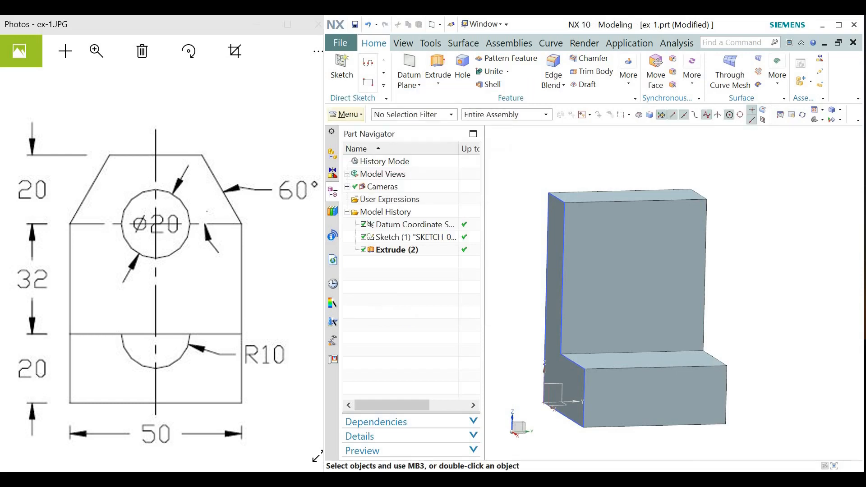
Step: Create a sketch on the upright's front face, with its origin at the midpoint of the face's top edge
click(341, 68)
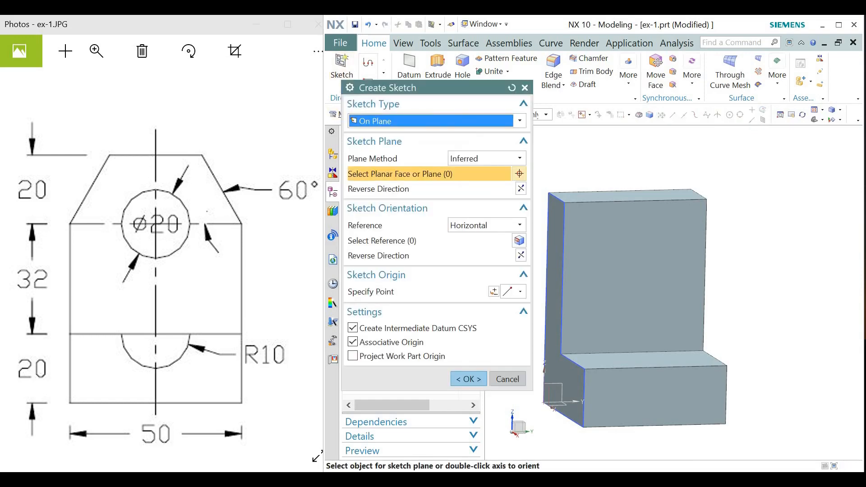
click(655, 283)
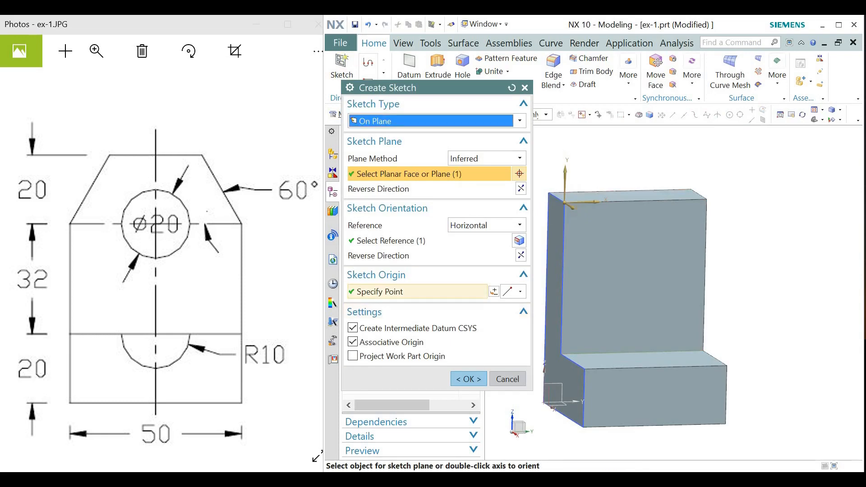
click(418, 292)
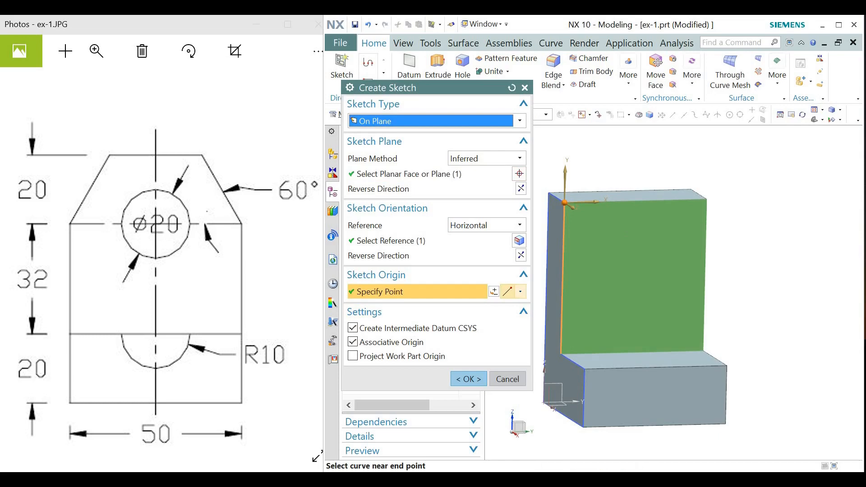
click(520, 292)
click(508, 118)
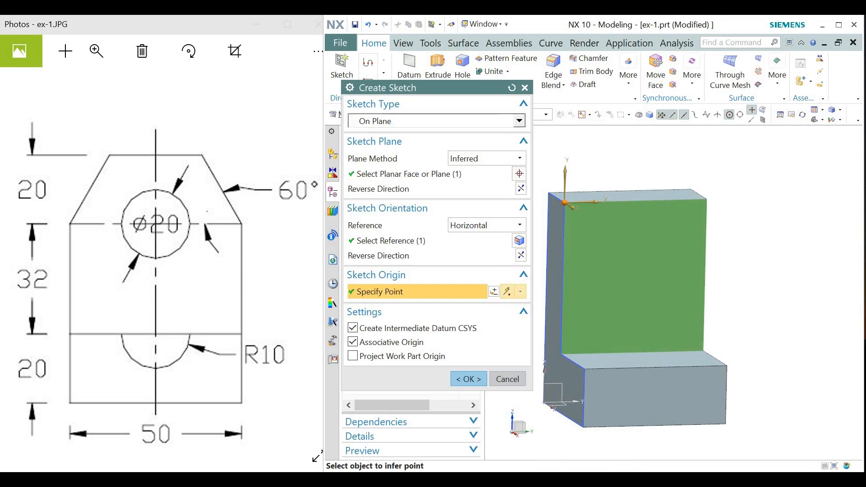
click(636, 202)
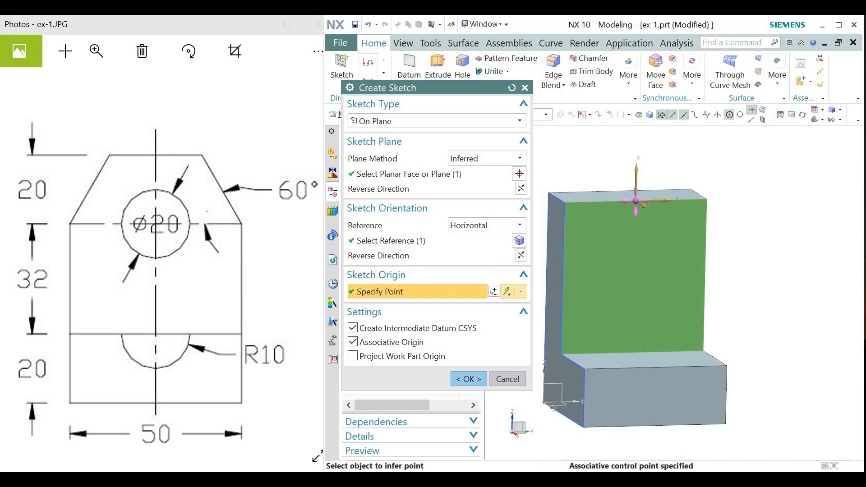
click(469, 379)
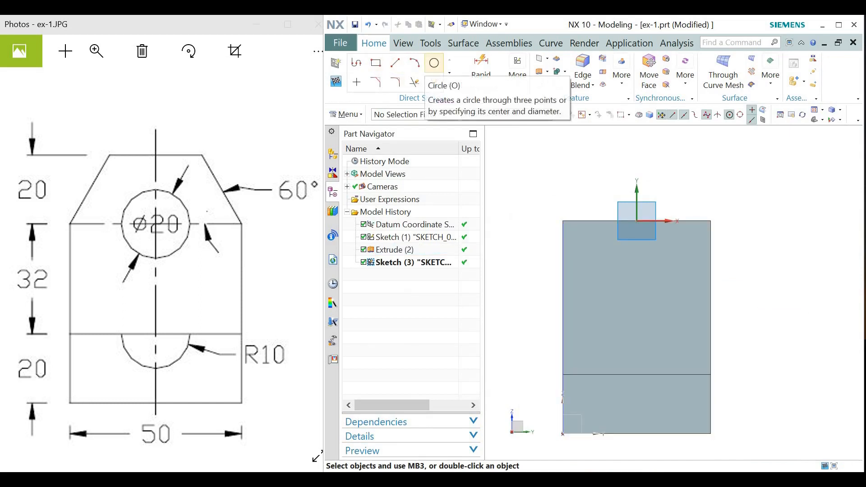
Step: Sketch a circle 20 mm in diameter on the upright's face, centred below the sketch origin
click(434, 63)
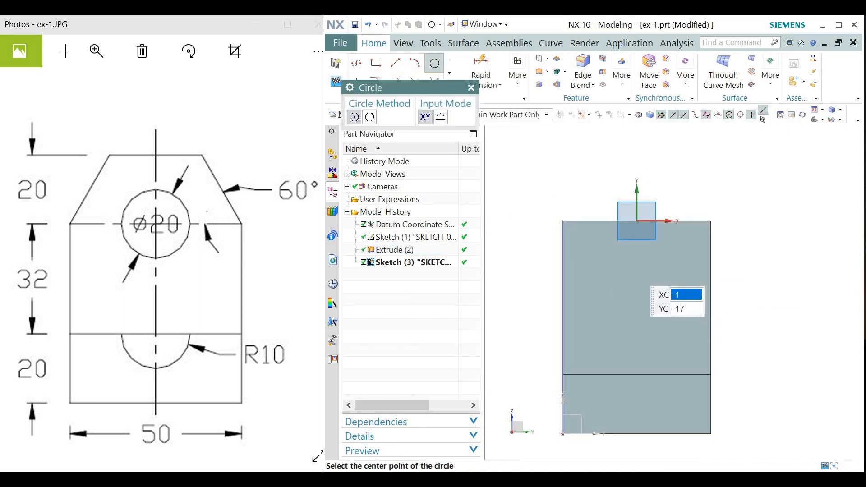
click(636, 281)
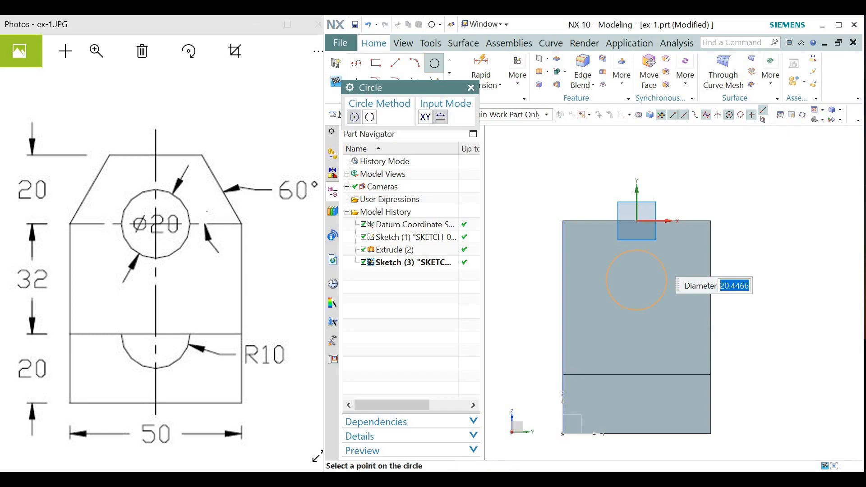
text(20)
key(Return)
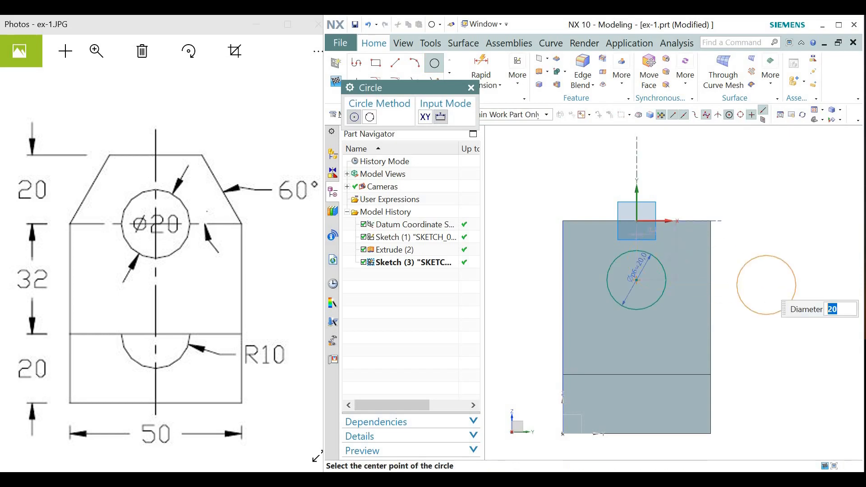
key(Escape)
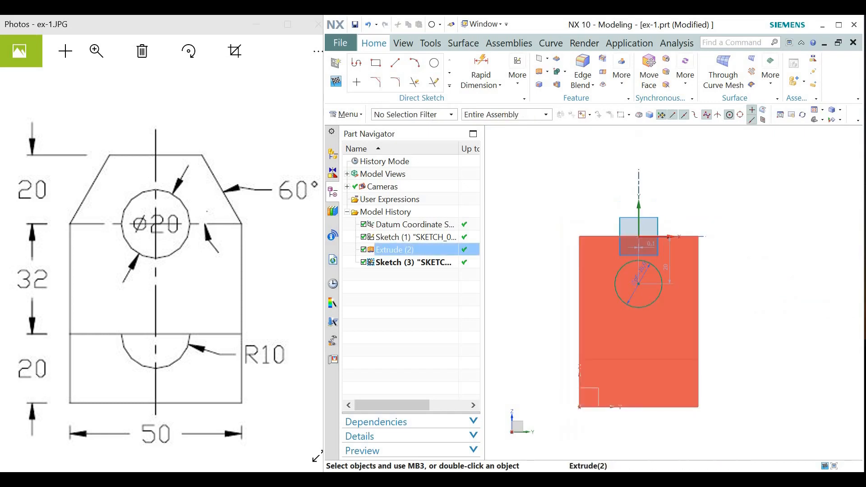
Step: Constrain the circle's centre to the sketch's vertical axis with Point On Curve
scroll(646, 298, up, 2)
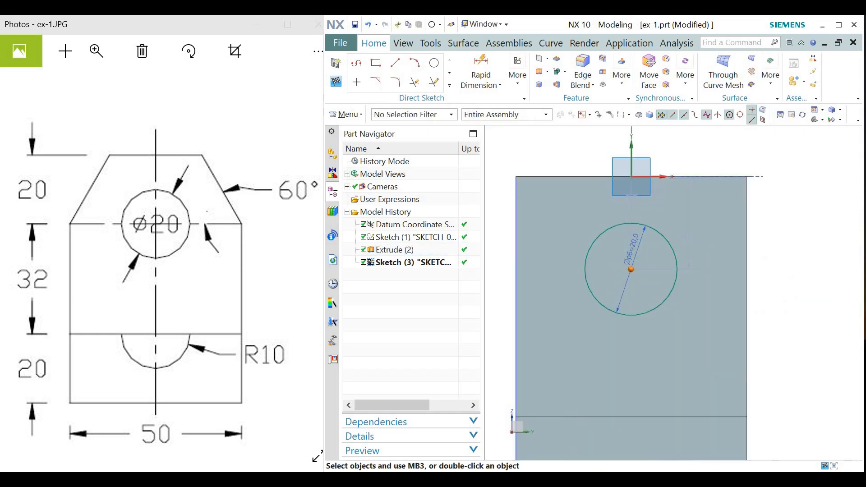
click(632, 138)
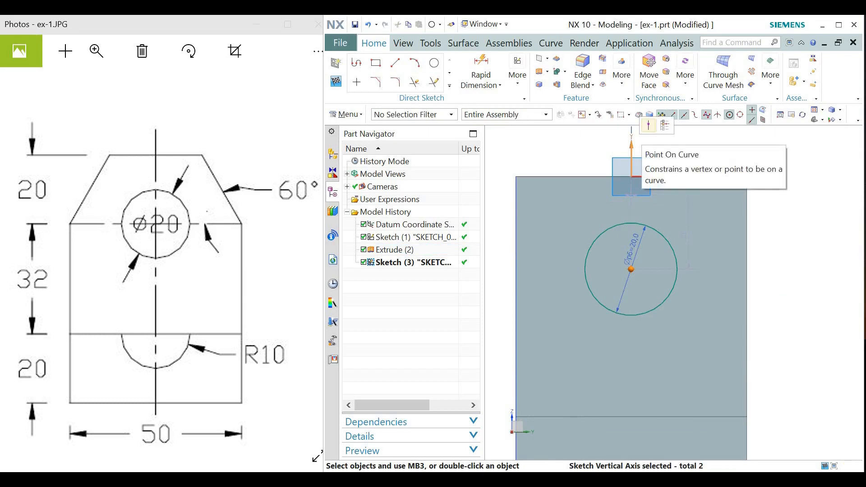
click(649, 125)
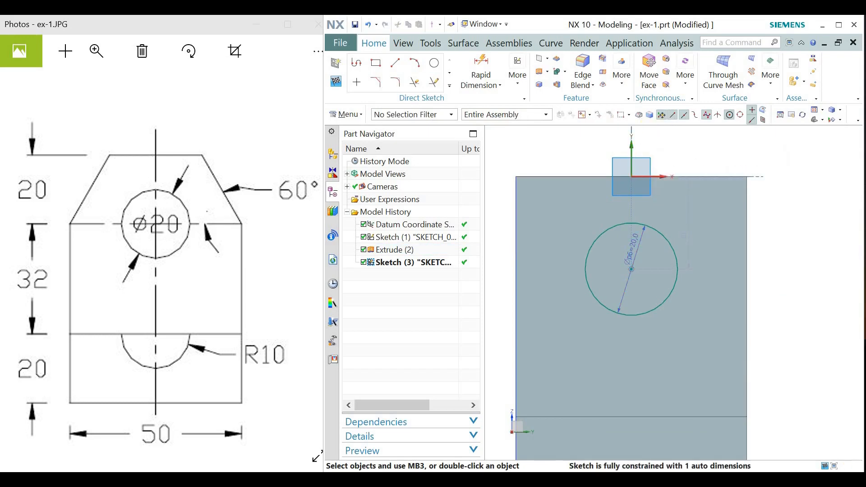
Step: Add a 20 mm vertical dimension between the circle's centre and the upright's top edge, placed outside the body
click(481, 72)
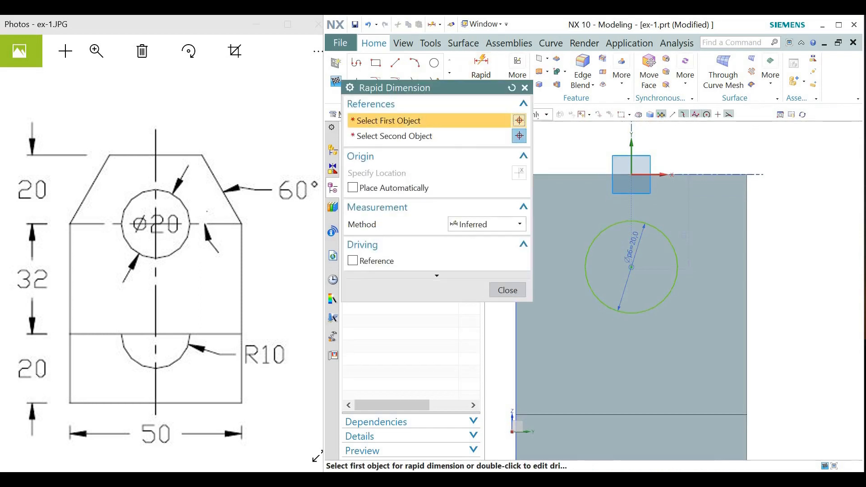
click(648, 274)
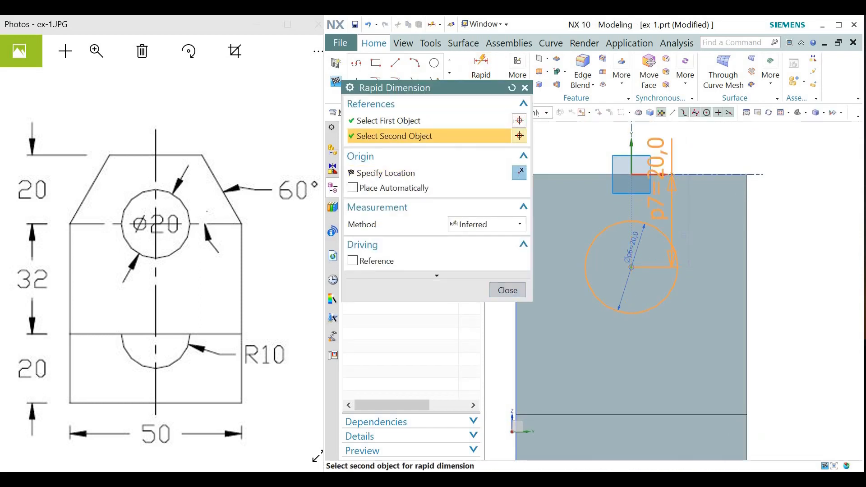
click(677, 175)
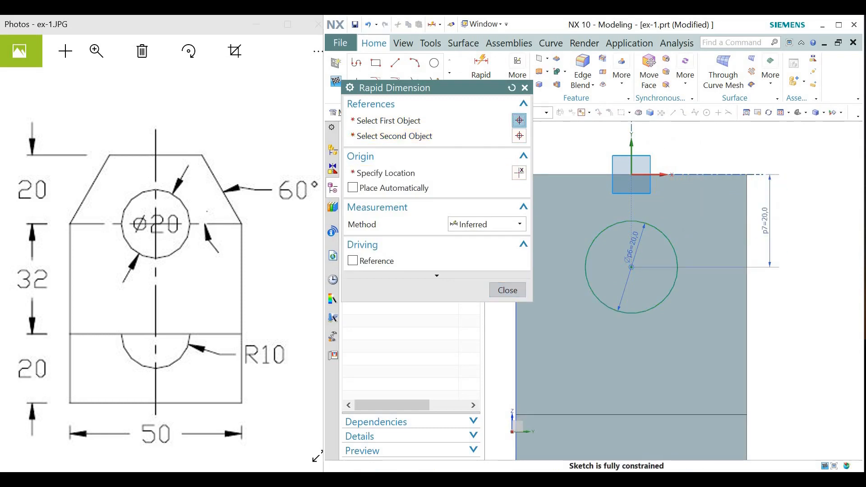
click(767, 243)
key(Return)
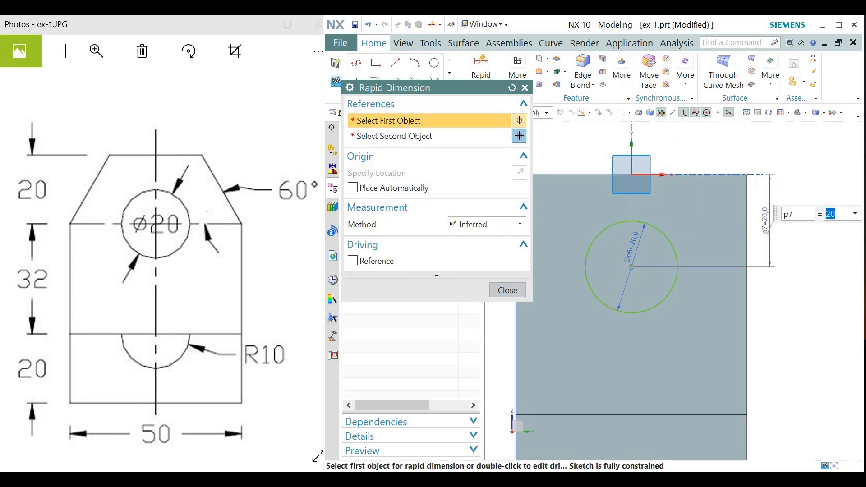
key(Return)
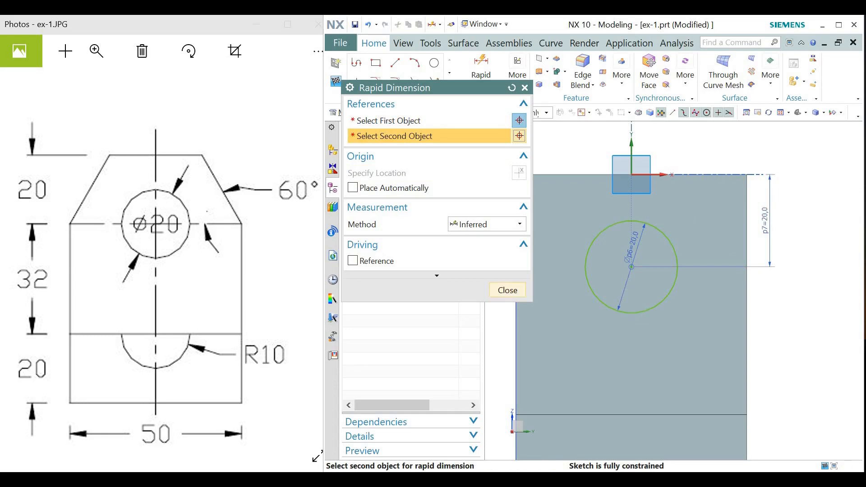
click(507, 290)
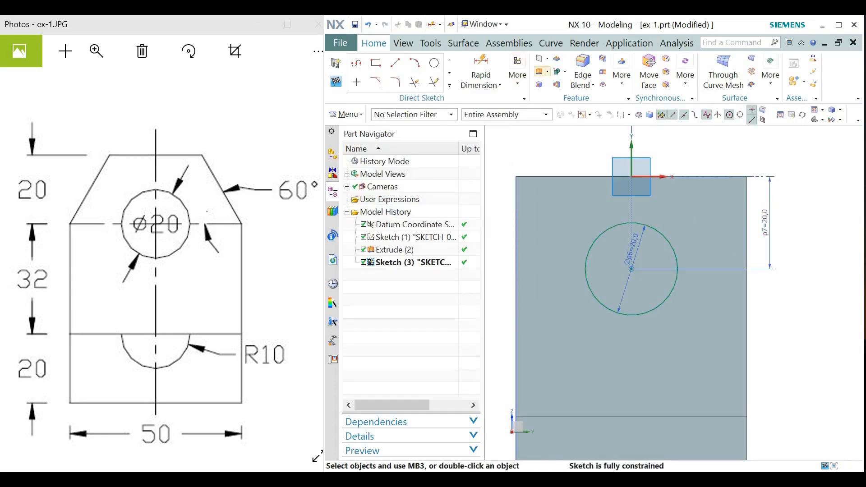
Step: Extrude the 20 mm circle 50 mm backward through the upright, using Subtract to cut the hole
click(540, 71)
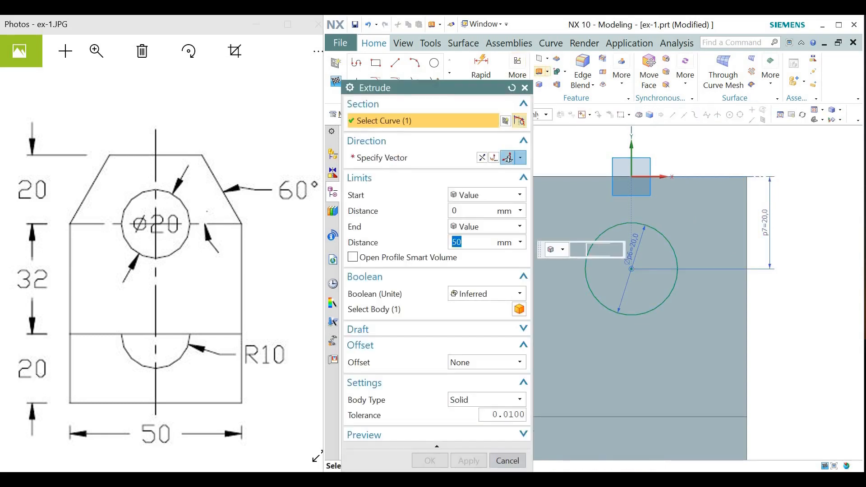
scroll(665, 196, down, 8)
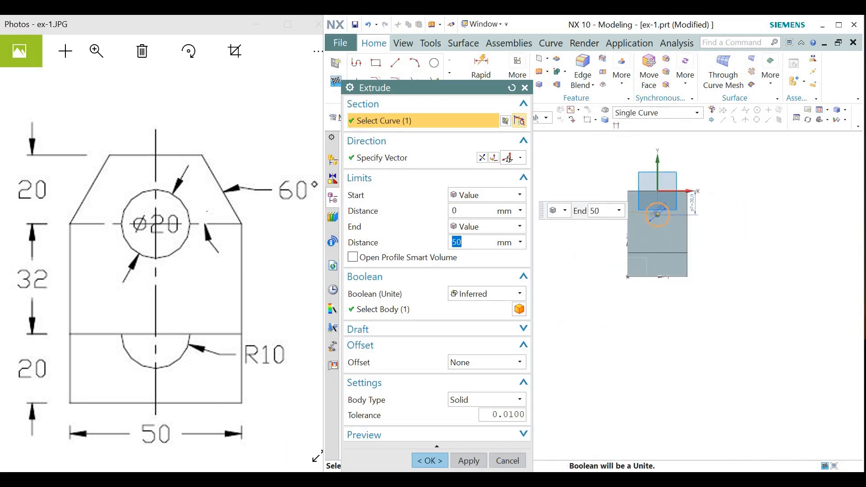
middle_drag(665, 199, 702, 218)
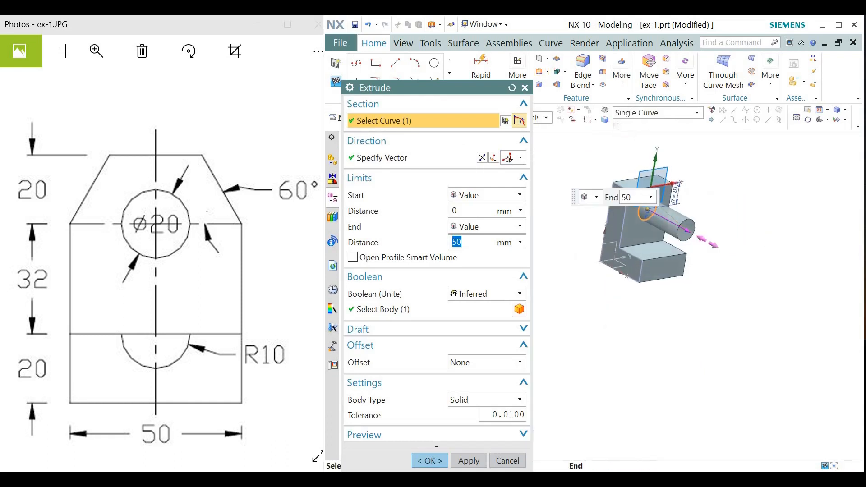
double_click(688, 231)
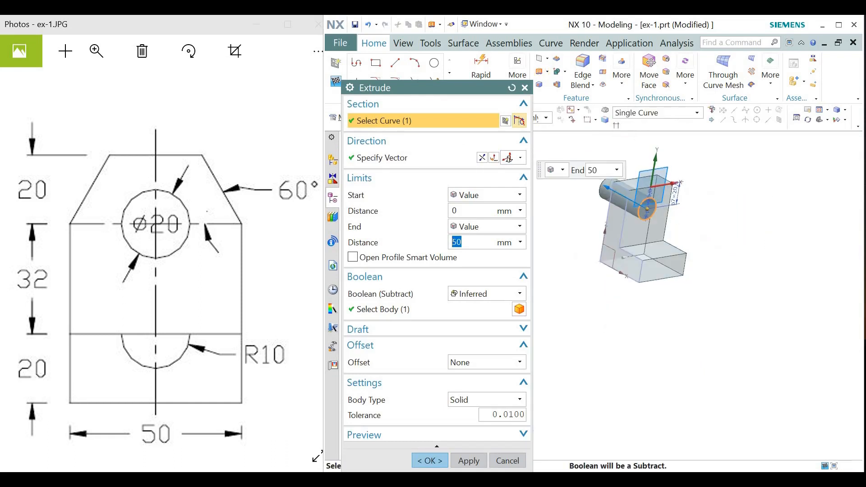
middle_drag(632, 246, 659, 244)
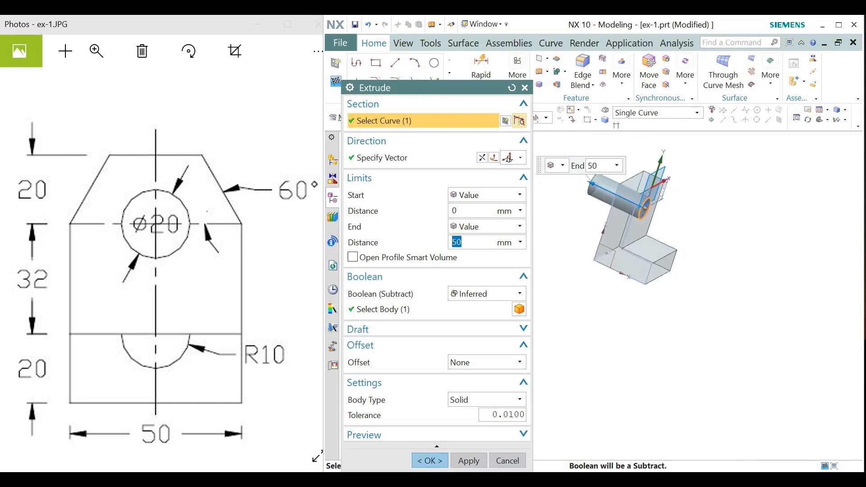
click(488, 294)
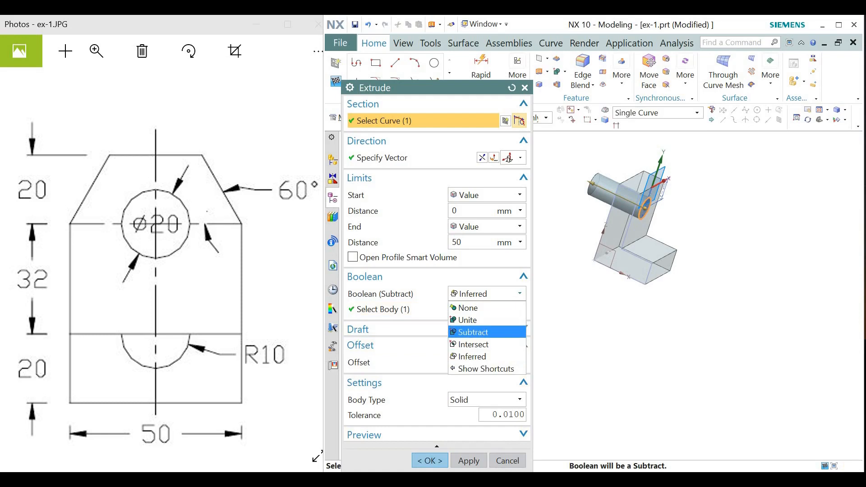
click(474, 332)
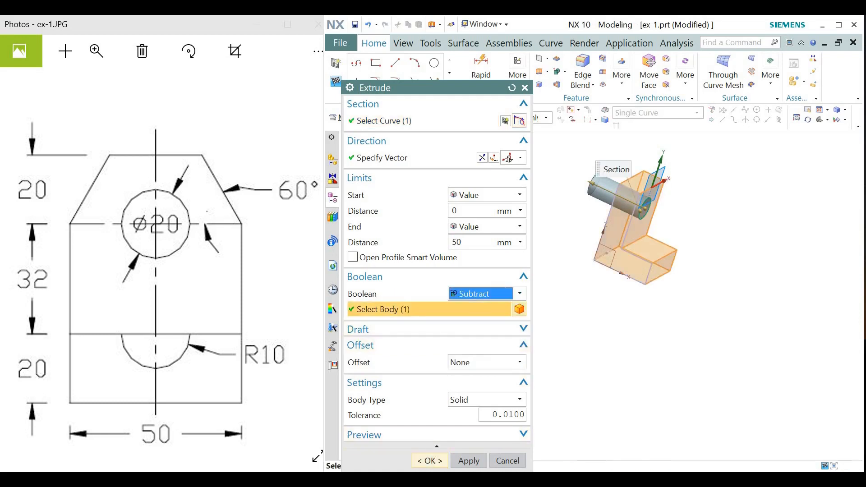
click(429, 461)
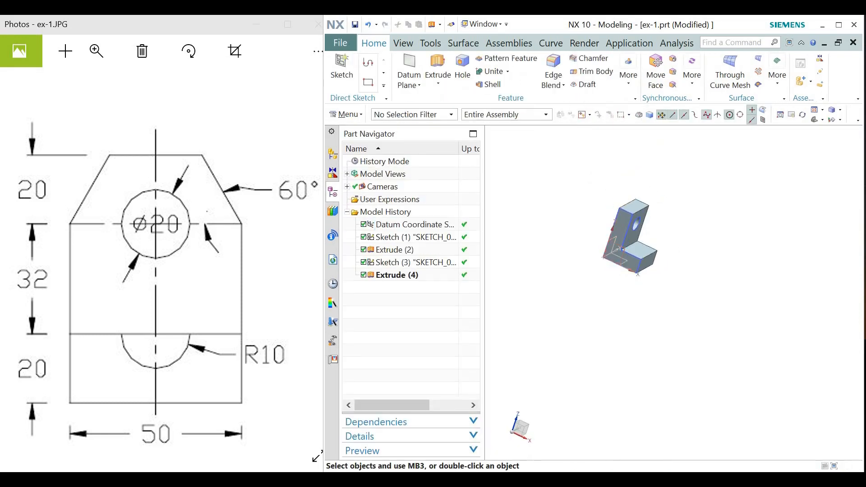
Step: Start a new sketch on the front face of the bracket's base
scroll(630, 194, up, 8)
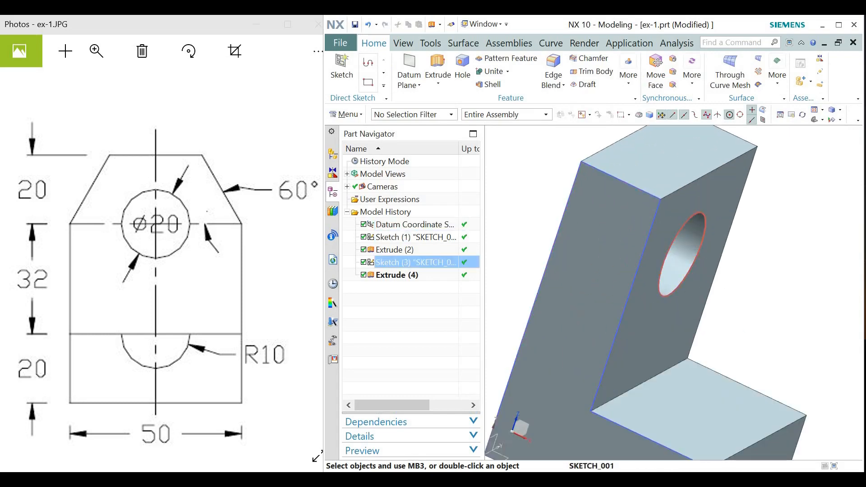
middle_drag(668, 226, 600, 222)
scroll(600, 221, up, 3)
scroll(646, 287, down, 8)
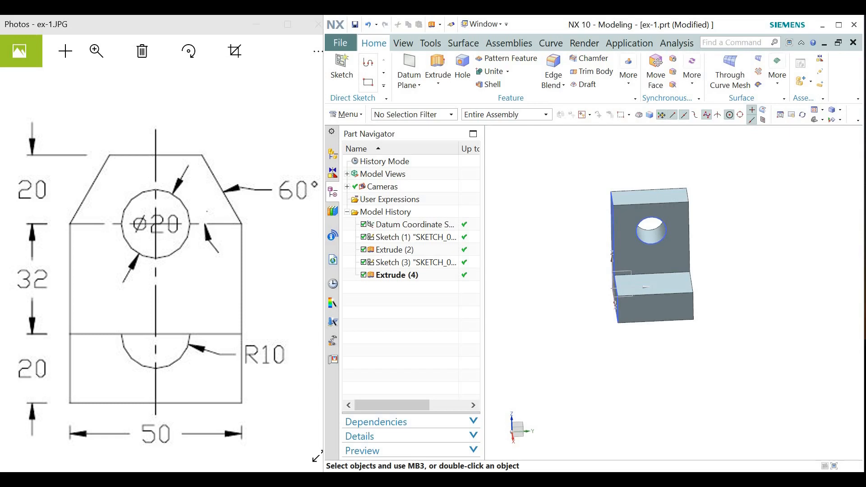
middle_drag(646, 287, 661, 287)
click(342, 72)
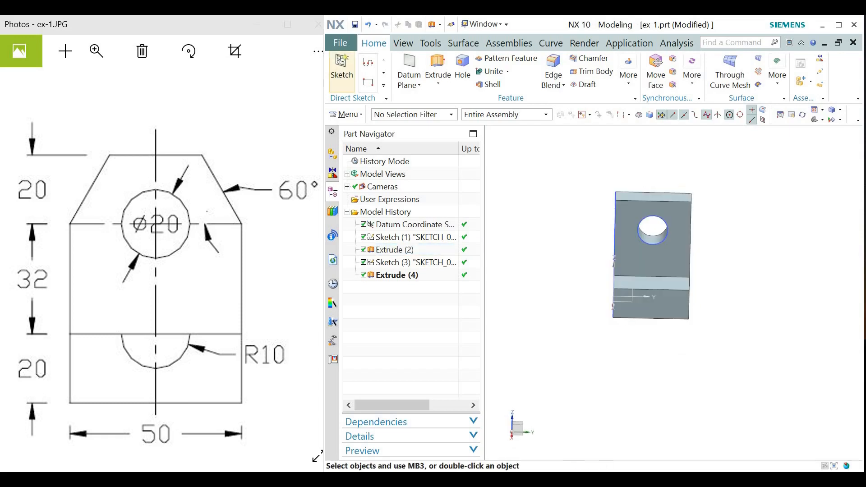
scroll(642, 310, up, 4)
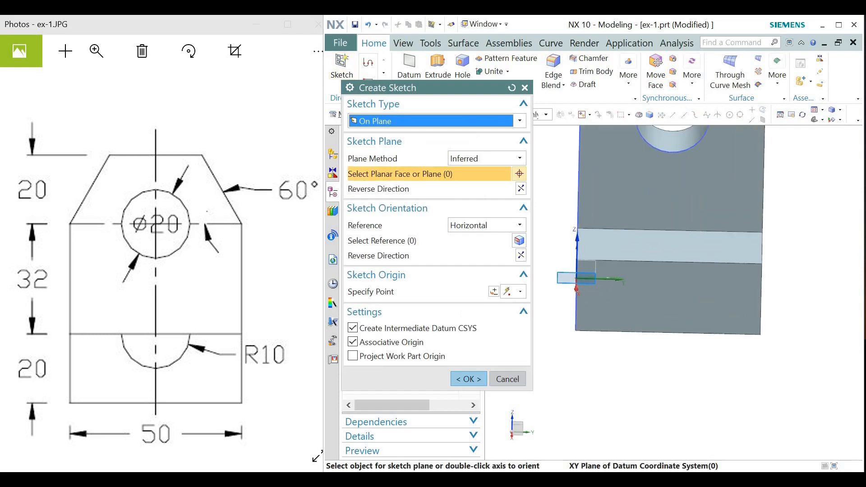
click(642, 310)
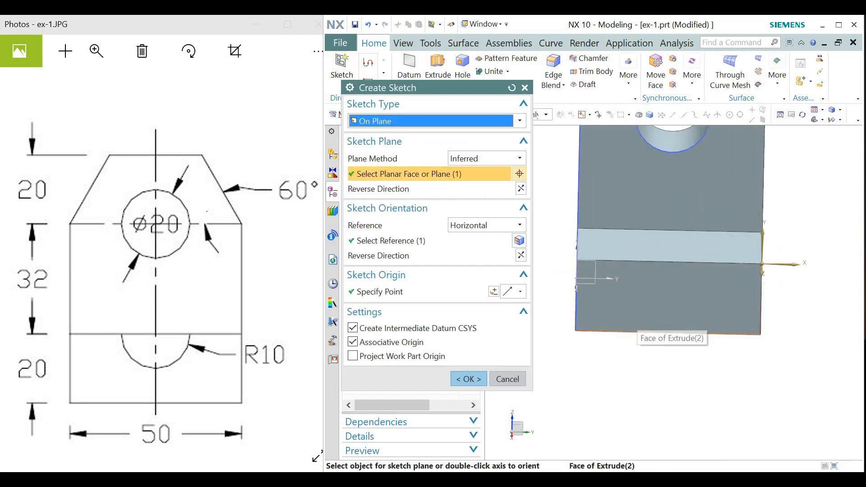
Step: Place the sketch origin at the midpoint of the base front face's top edge and enter the sketch
click(383, 292)
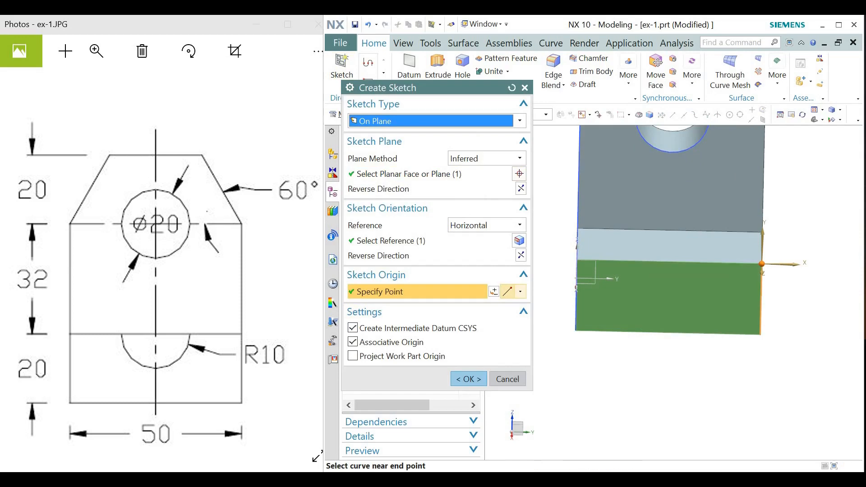
click(520, 292)
click(508, 117)
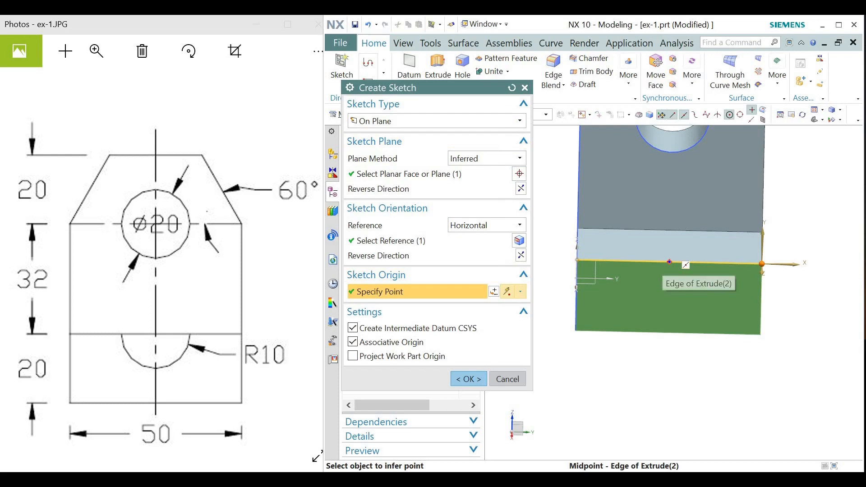
click(672, 264)
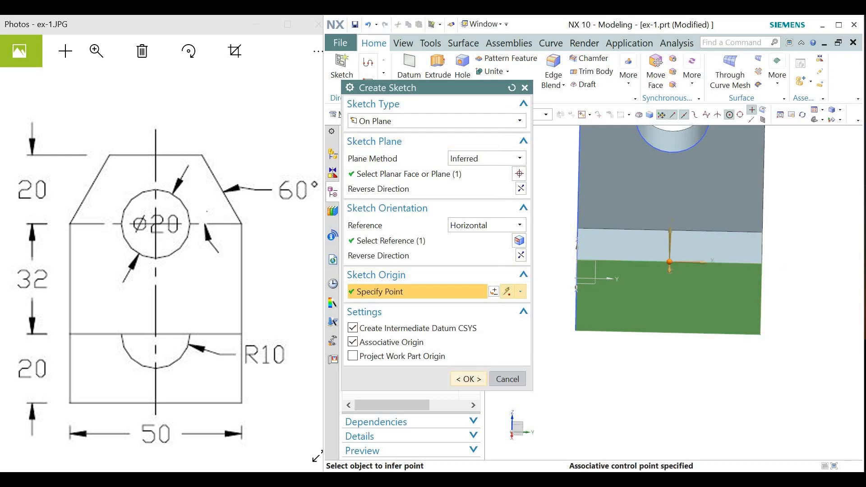
click(469, 379)
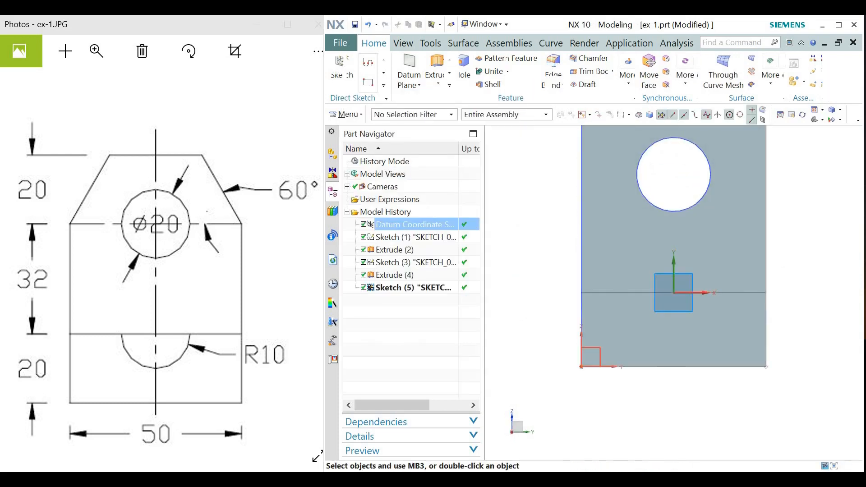
Step: Sketch a circle 20 mm in diameter centred on the sketch origin
click(434, 62)
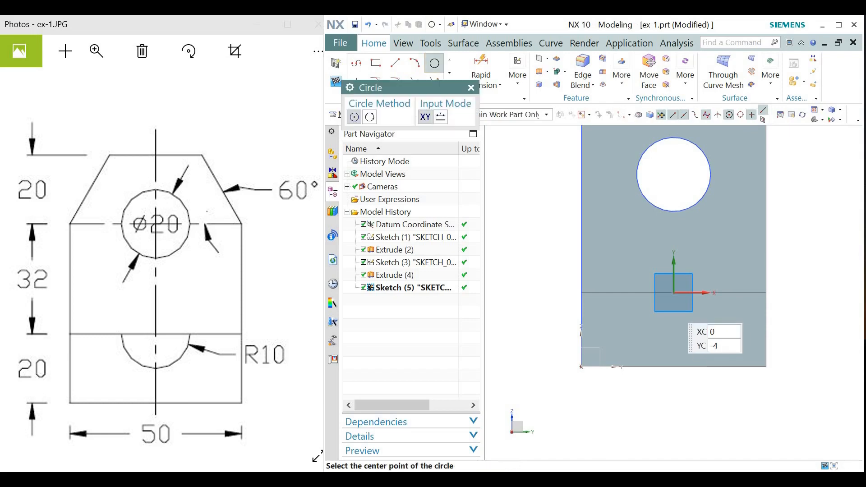
click(674, 293)
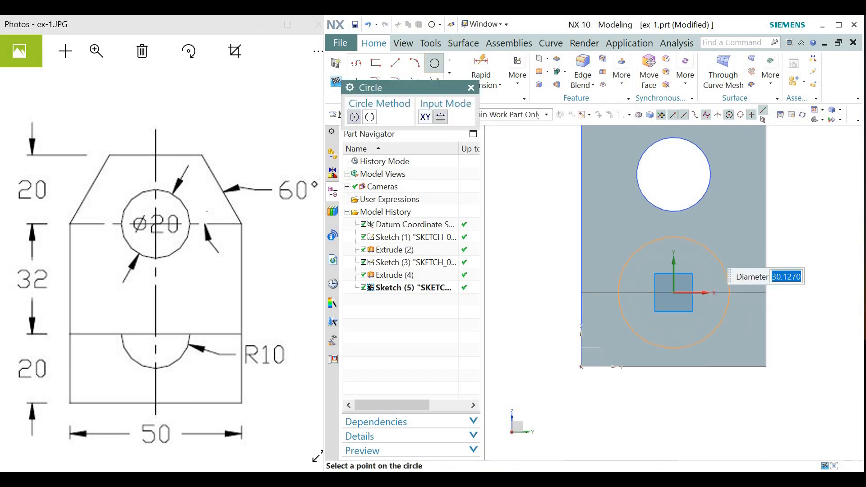
text(20)
key(Return)
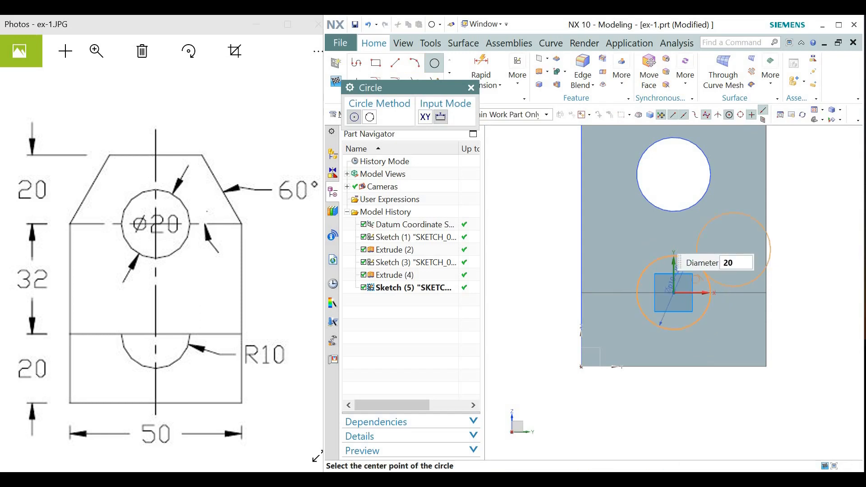
key(Escape)
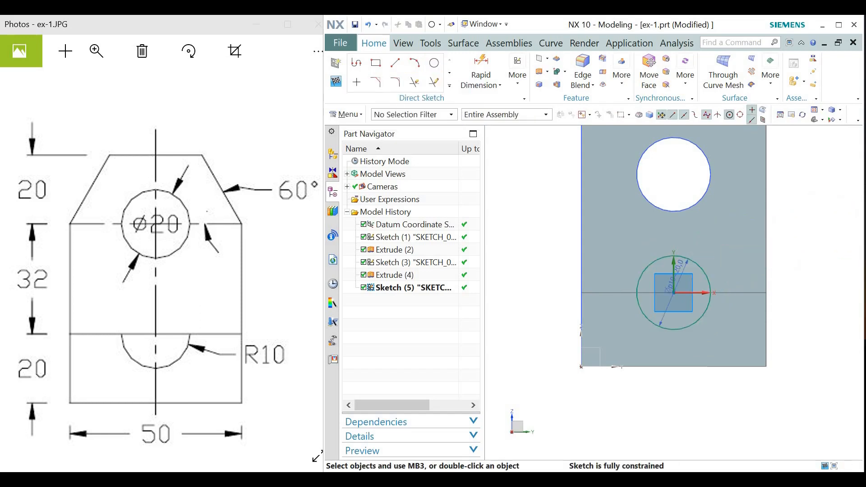
Step: Extrude the circle 20 mm inward into the base with Subtract to cut the R10 half-round pocket
mouse_move(638, 311)
middle_down()
mouse_move(652, 331)
mouse_move(697, 352)
middle_up()
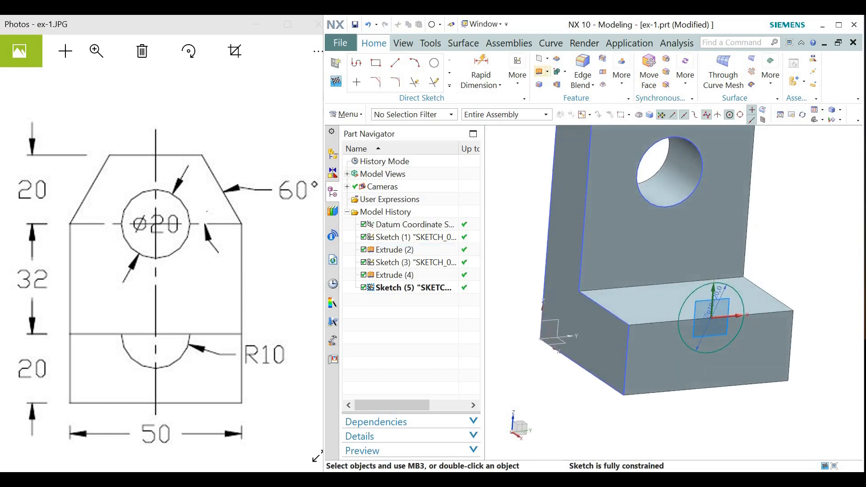
click(541, 71)
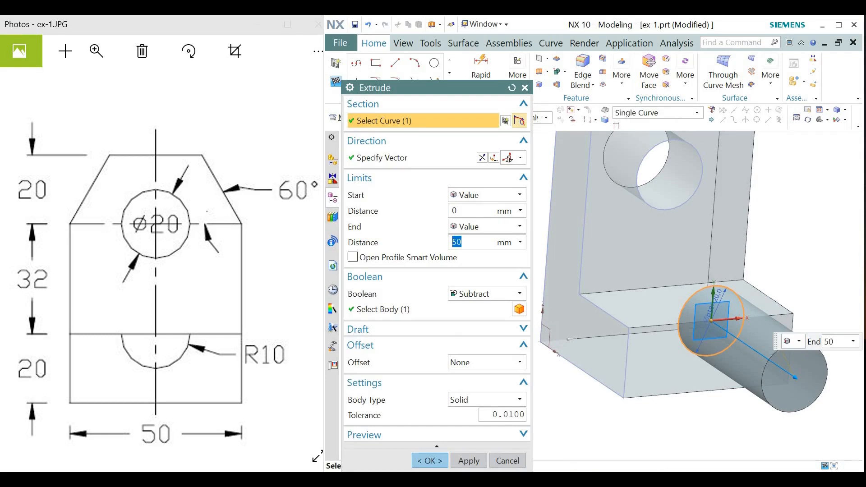
double_click(796, 379)
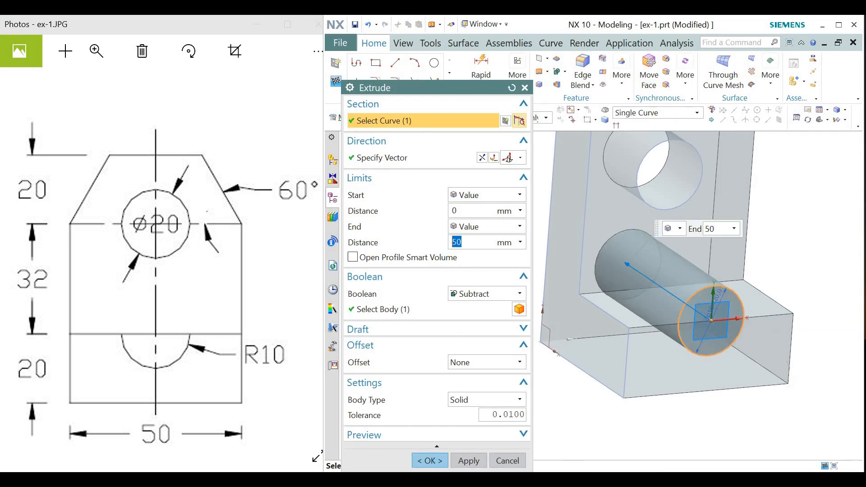
text(20)
key(Return)
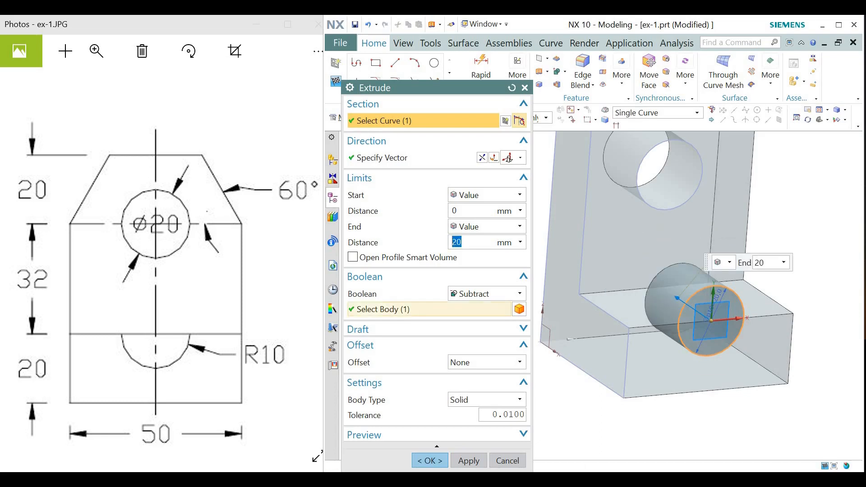
click(383, 309)
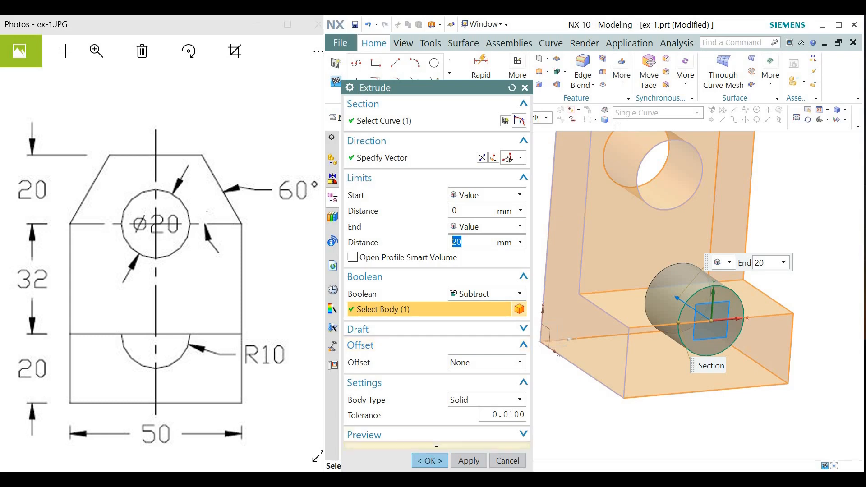
click(429, 461)
Step: Examine the half-round pocket in the base and the hole in the upright
scroll(629, 359, up, 2)
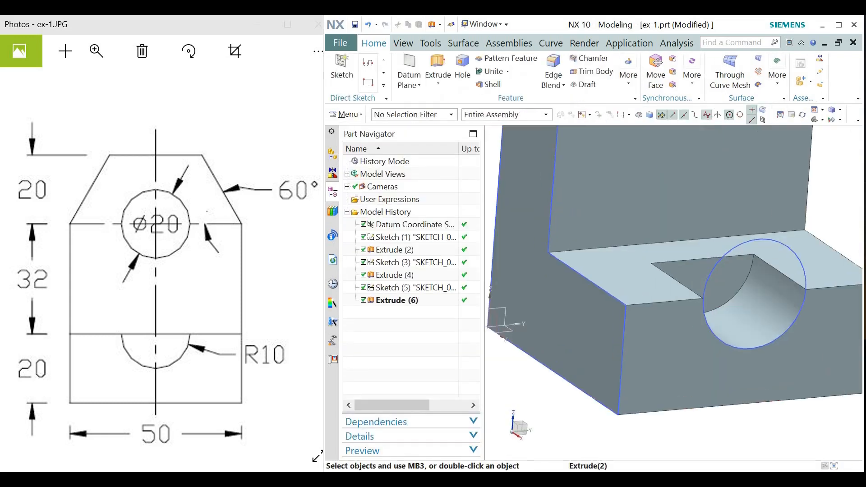
scroll(629, 359, down, 4)
middle_drag(643, 373, 645, 354)
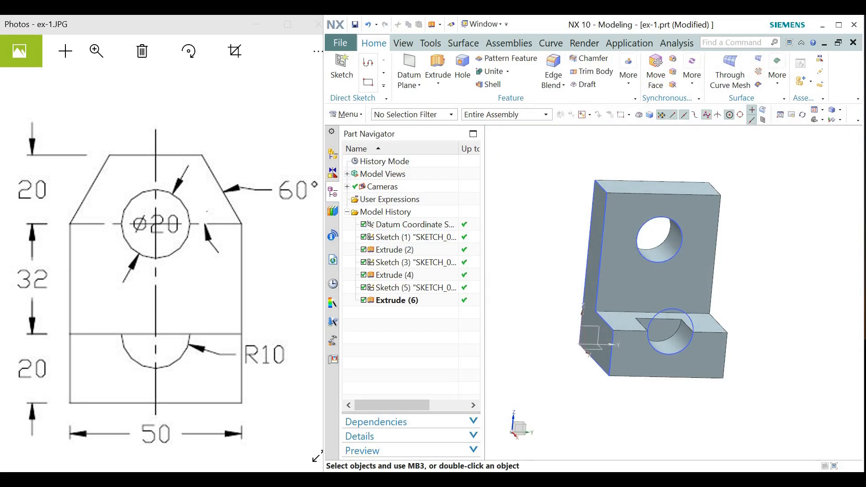
scroll(637, 292, up, 2)
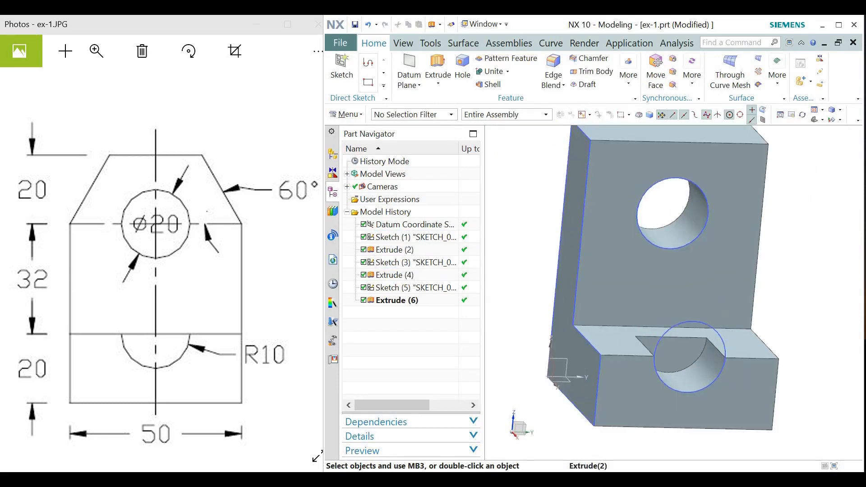
scroll(638, 295, down, 3)
scroll(610, 225, up, 4)
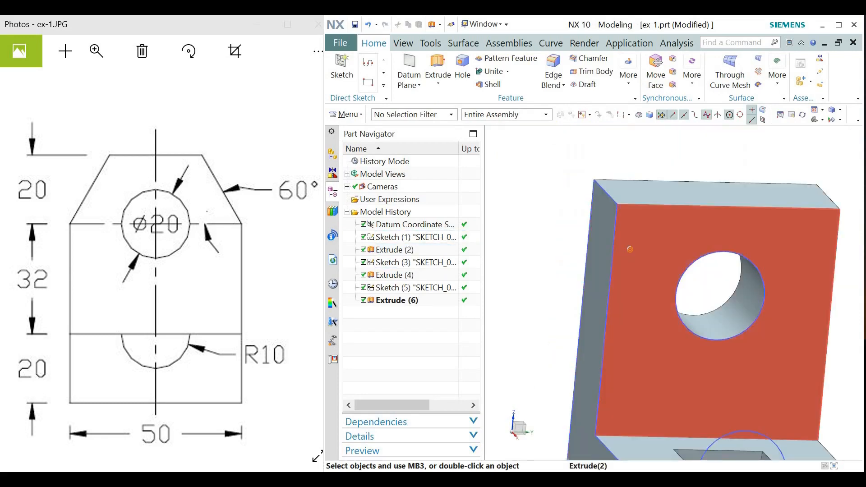
scroll(595, 222, down, 3)
scroll(629, 300, up, 1)
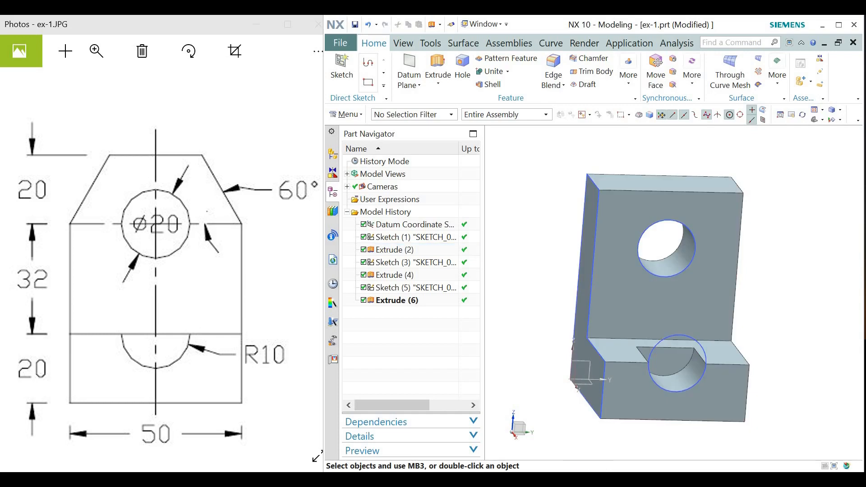
Step: Hide all sketches in the part with Show and Hide
key(ctrl+w)
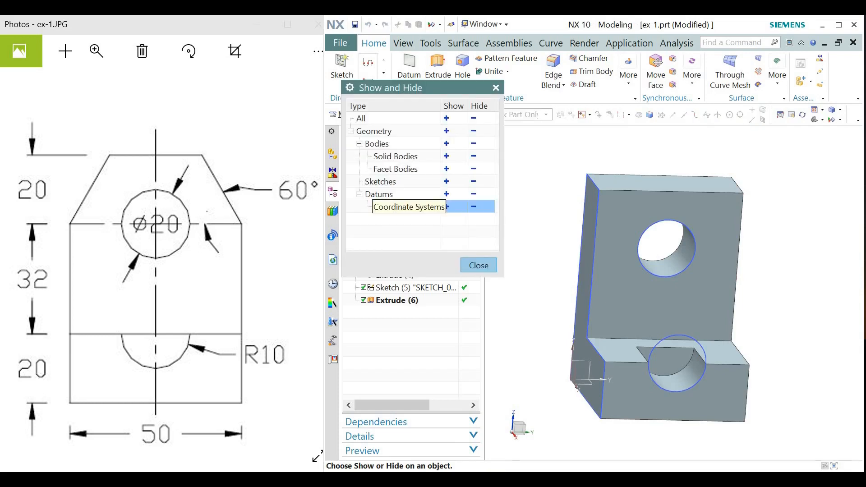
click(474, 181)
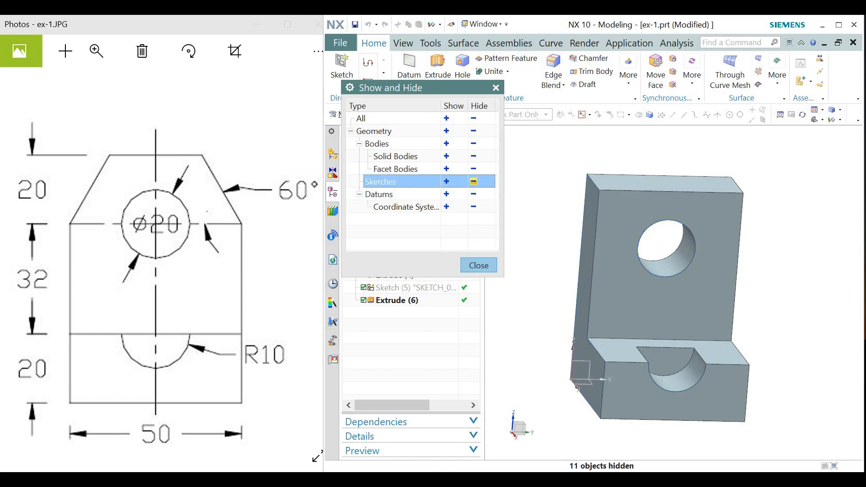
click(479, 266)
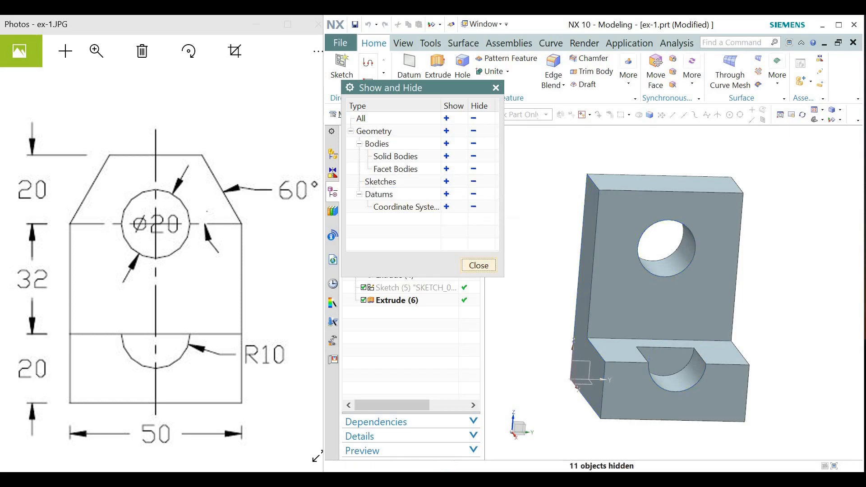
Step: Chamfer the upright's upper-left corner edge using the Offset and Angle cross section with distance 20 mm and angle 30 deg
middle_drag(646, 297, 686, 319)
click(589, 59)
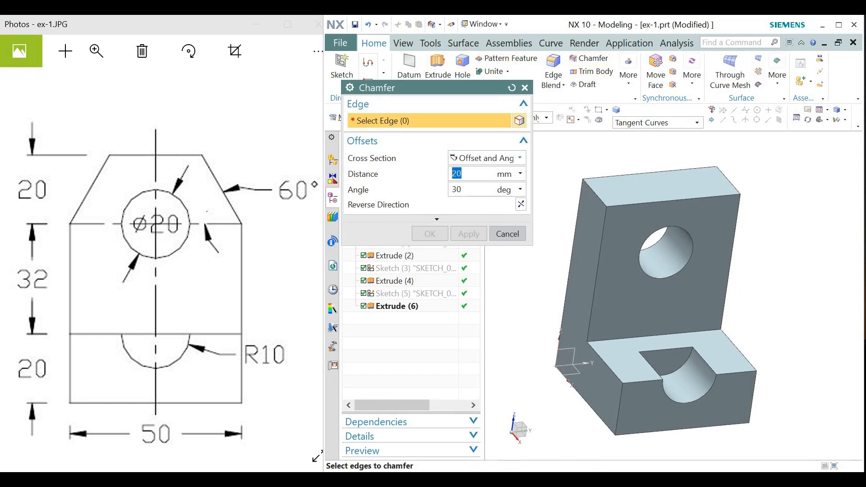
click(520, 158)
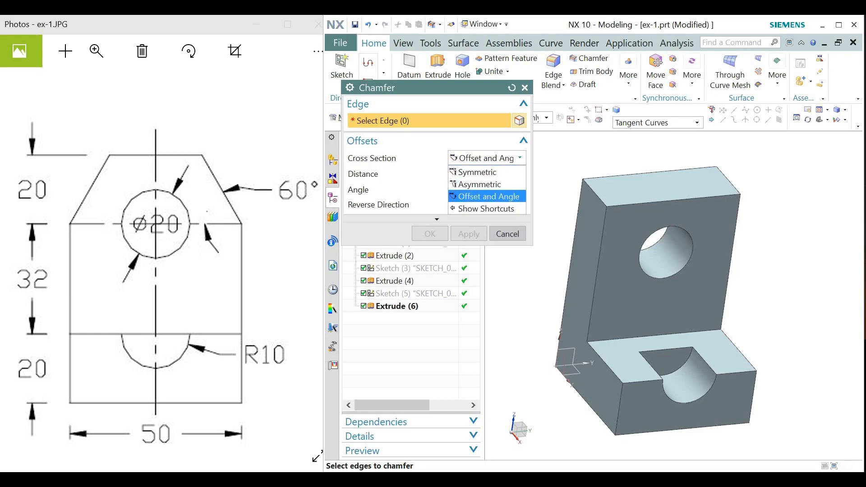
click(489, 197)
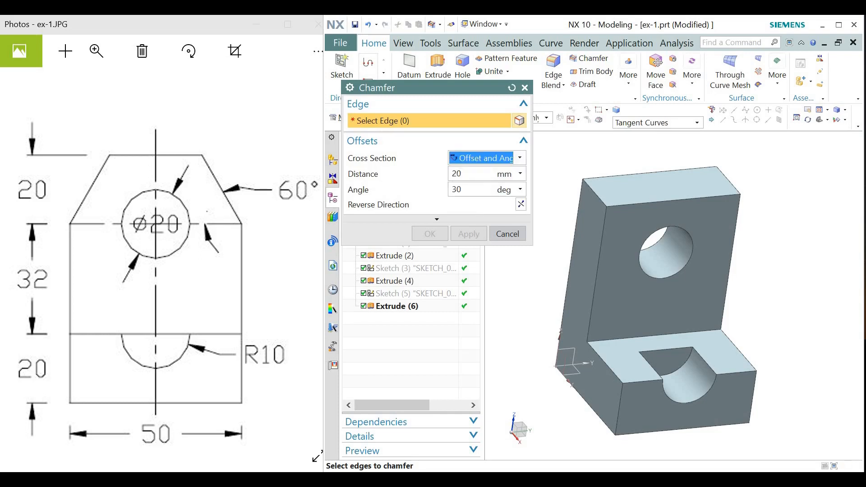
key(Tab)
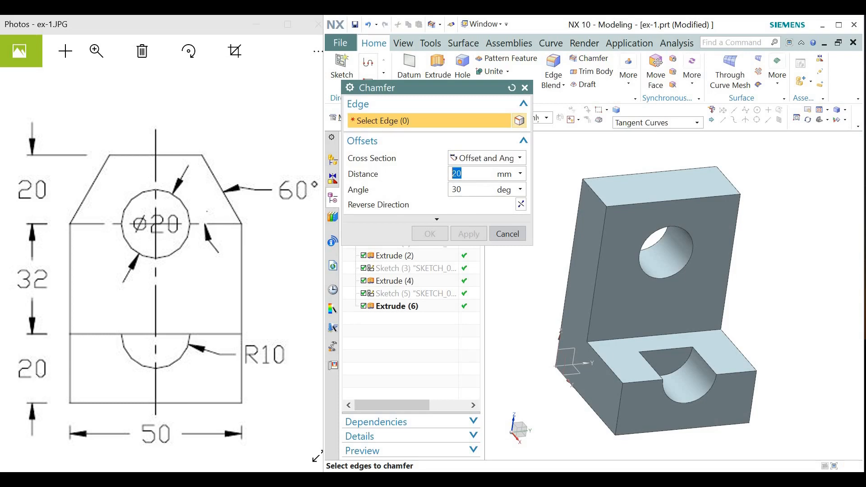
text(20)
key(Return)
text(30)
click(594, 194)
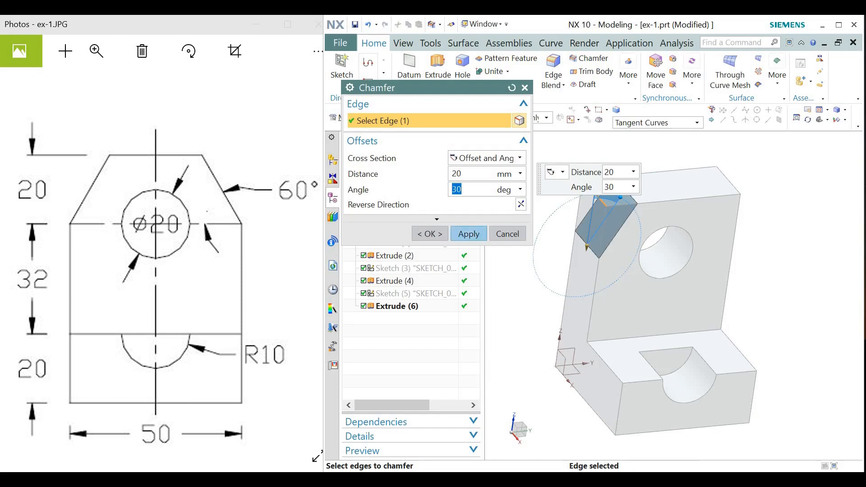
click(469, 234)
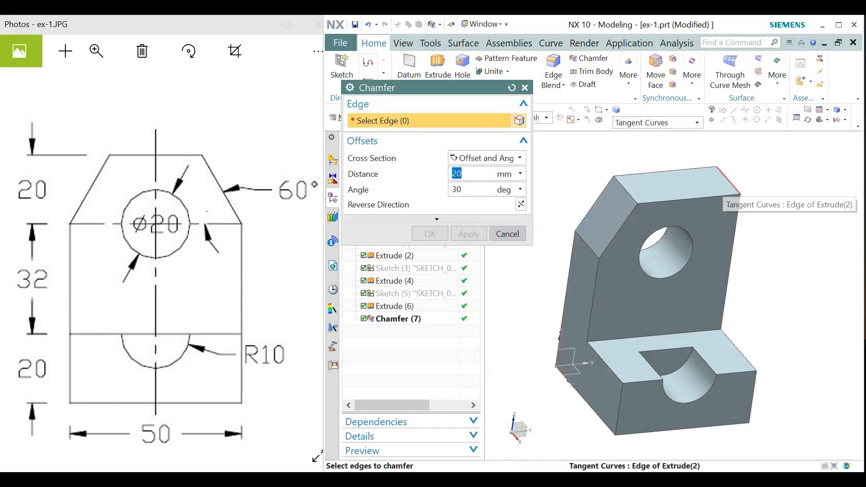
Step: Chamfer the upright's upper-right corner edge with distance 20 mm and angle 30 deg, reversing the offset direction
click(729, 181)
middle_drag(733, 275, 672, 270)
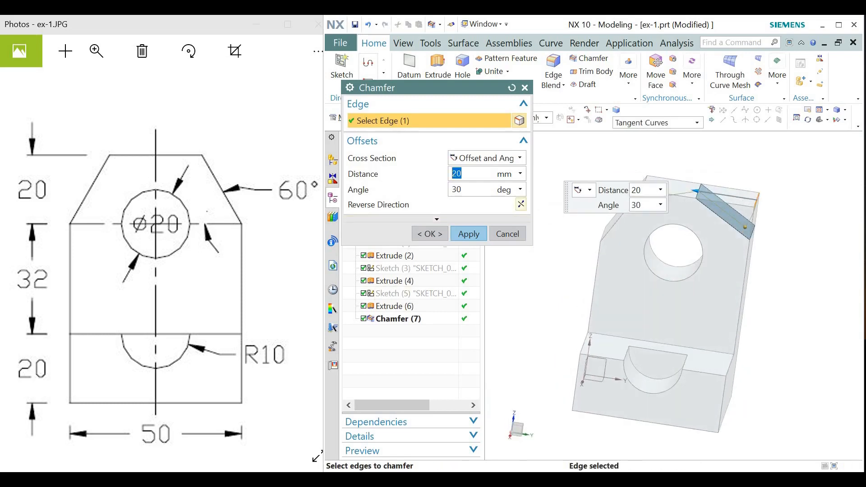
click(521, 204)
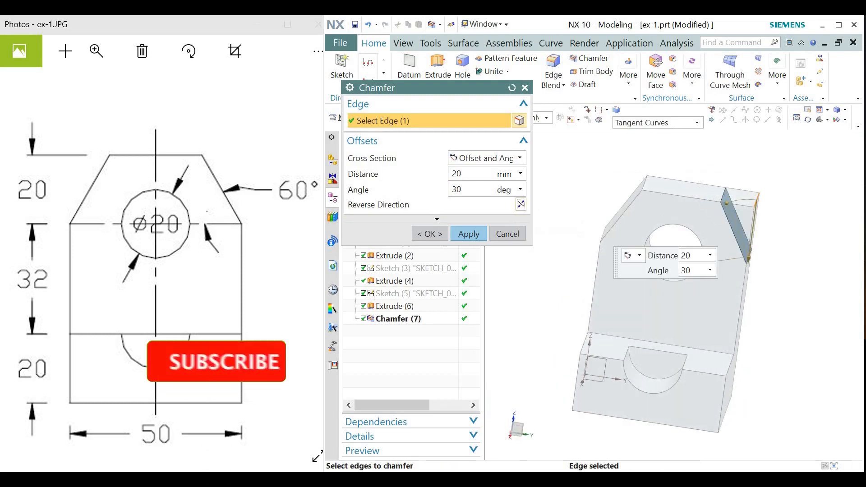
click(430, 235)
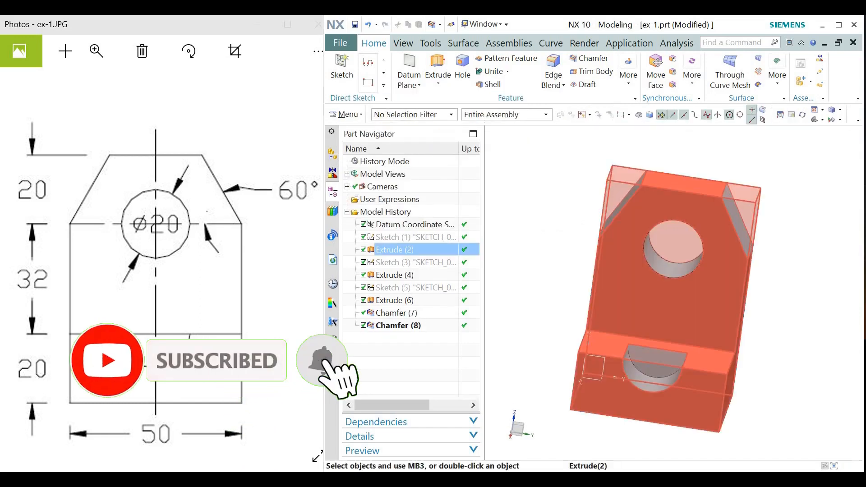
mouse_move(668, 288)
middle_down()
mouse_move(699, 293)
mouse_move(722, 311)
mouse_move(695, 280)
middle_up()
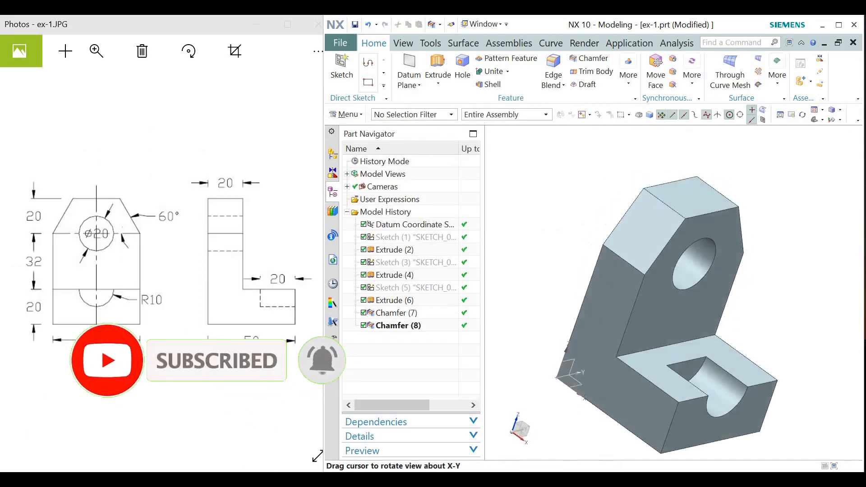
scroll(671, 225, up, 4)
scroll(668, 190, down, 4)
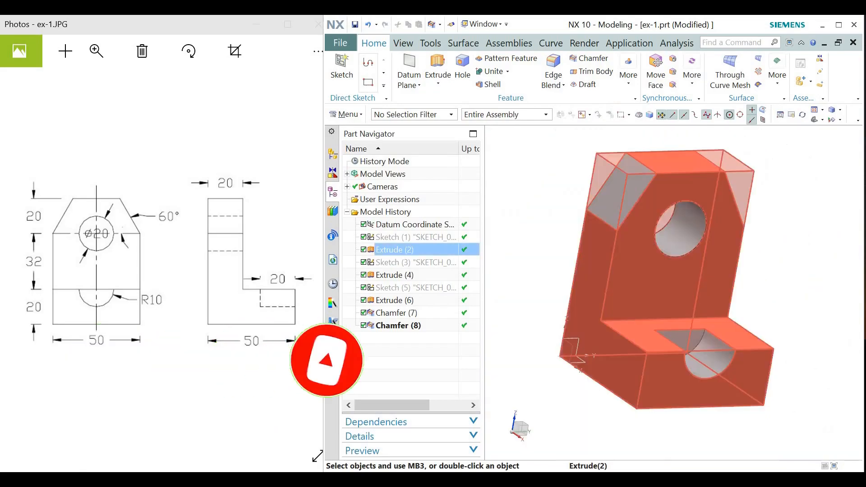